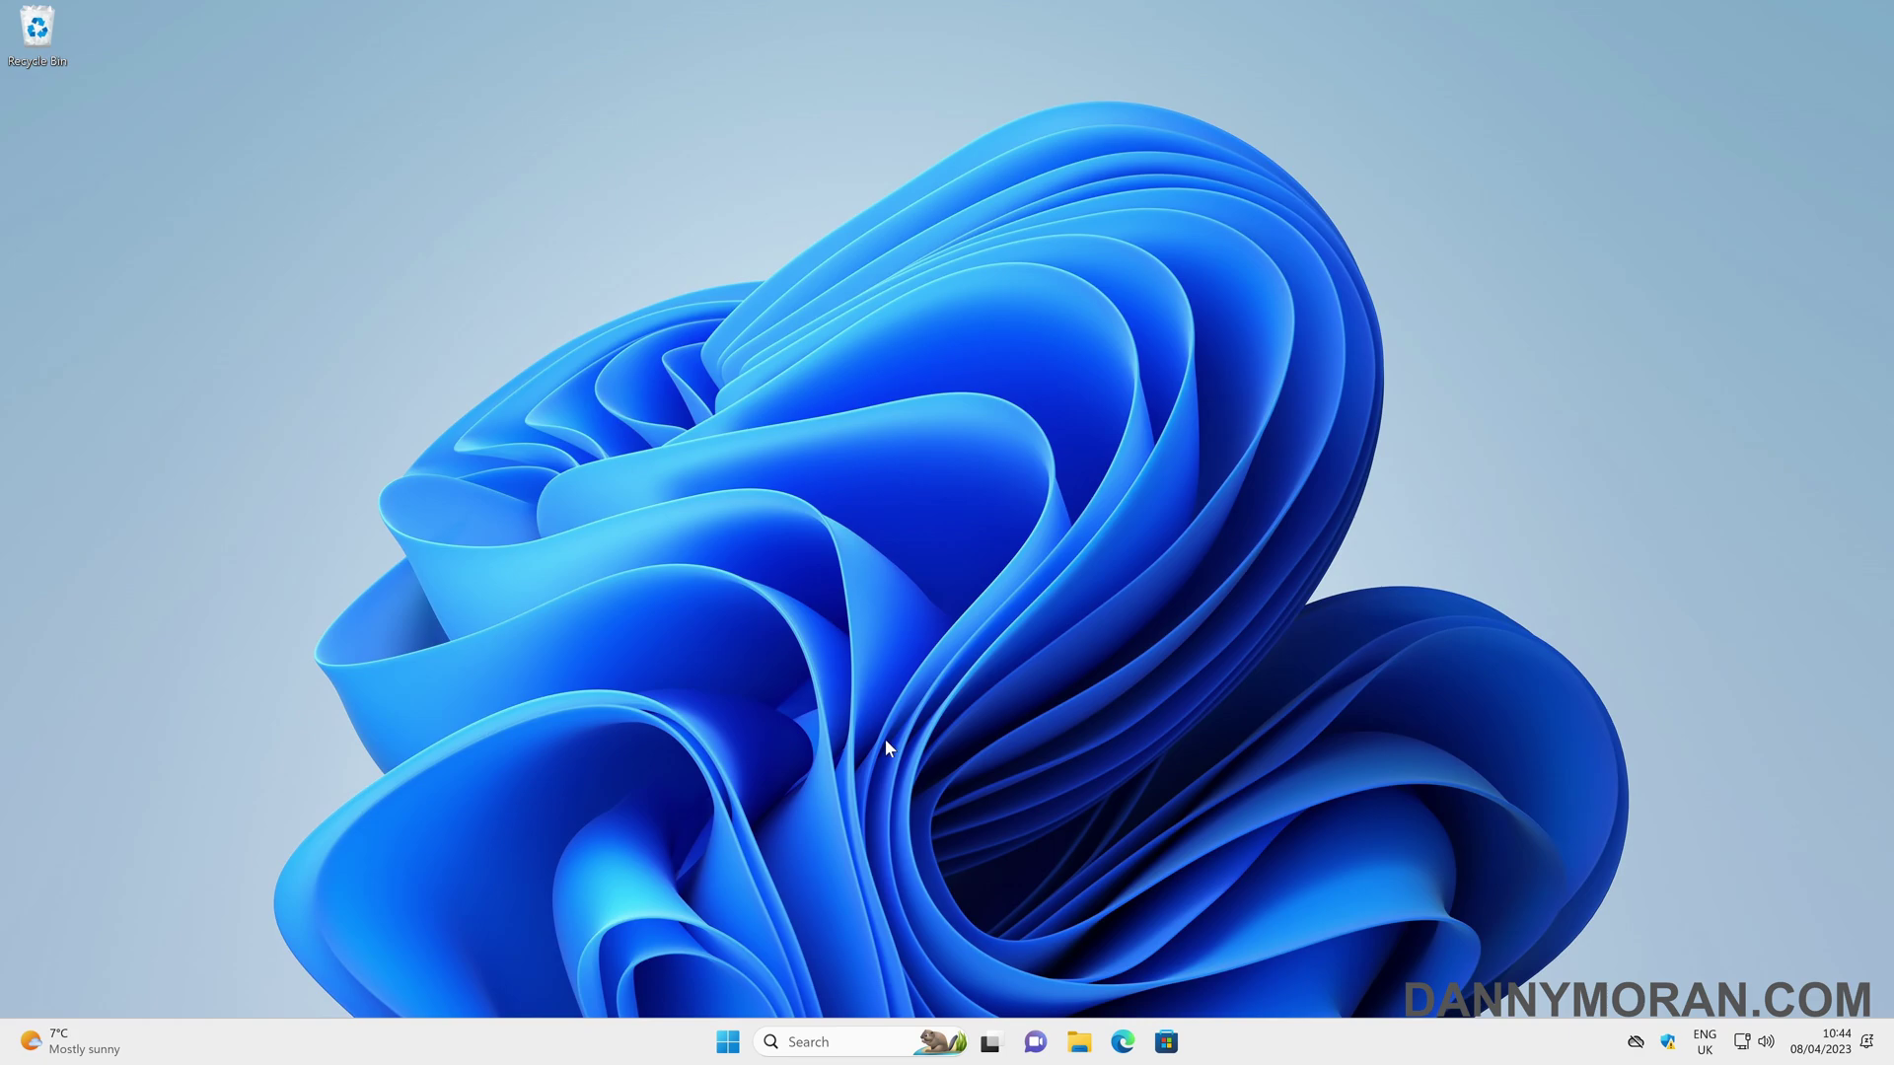
# Launch the Windows Features window by running optionalfeatures from the Run dialog.
pyautogui.rightClick(735, 1047)
pyautogui.click(696, 920)
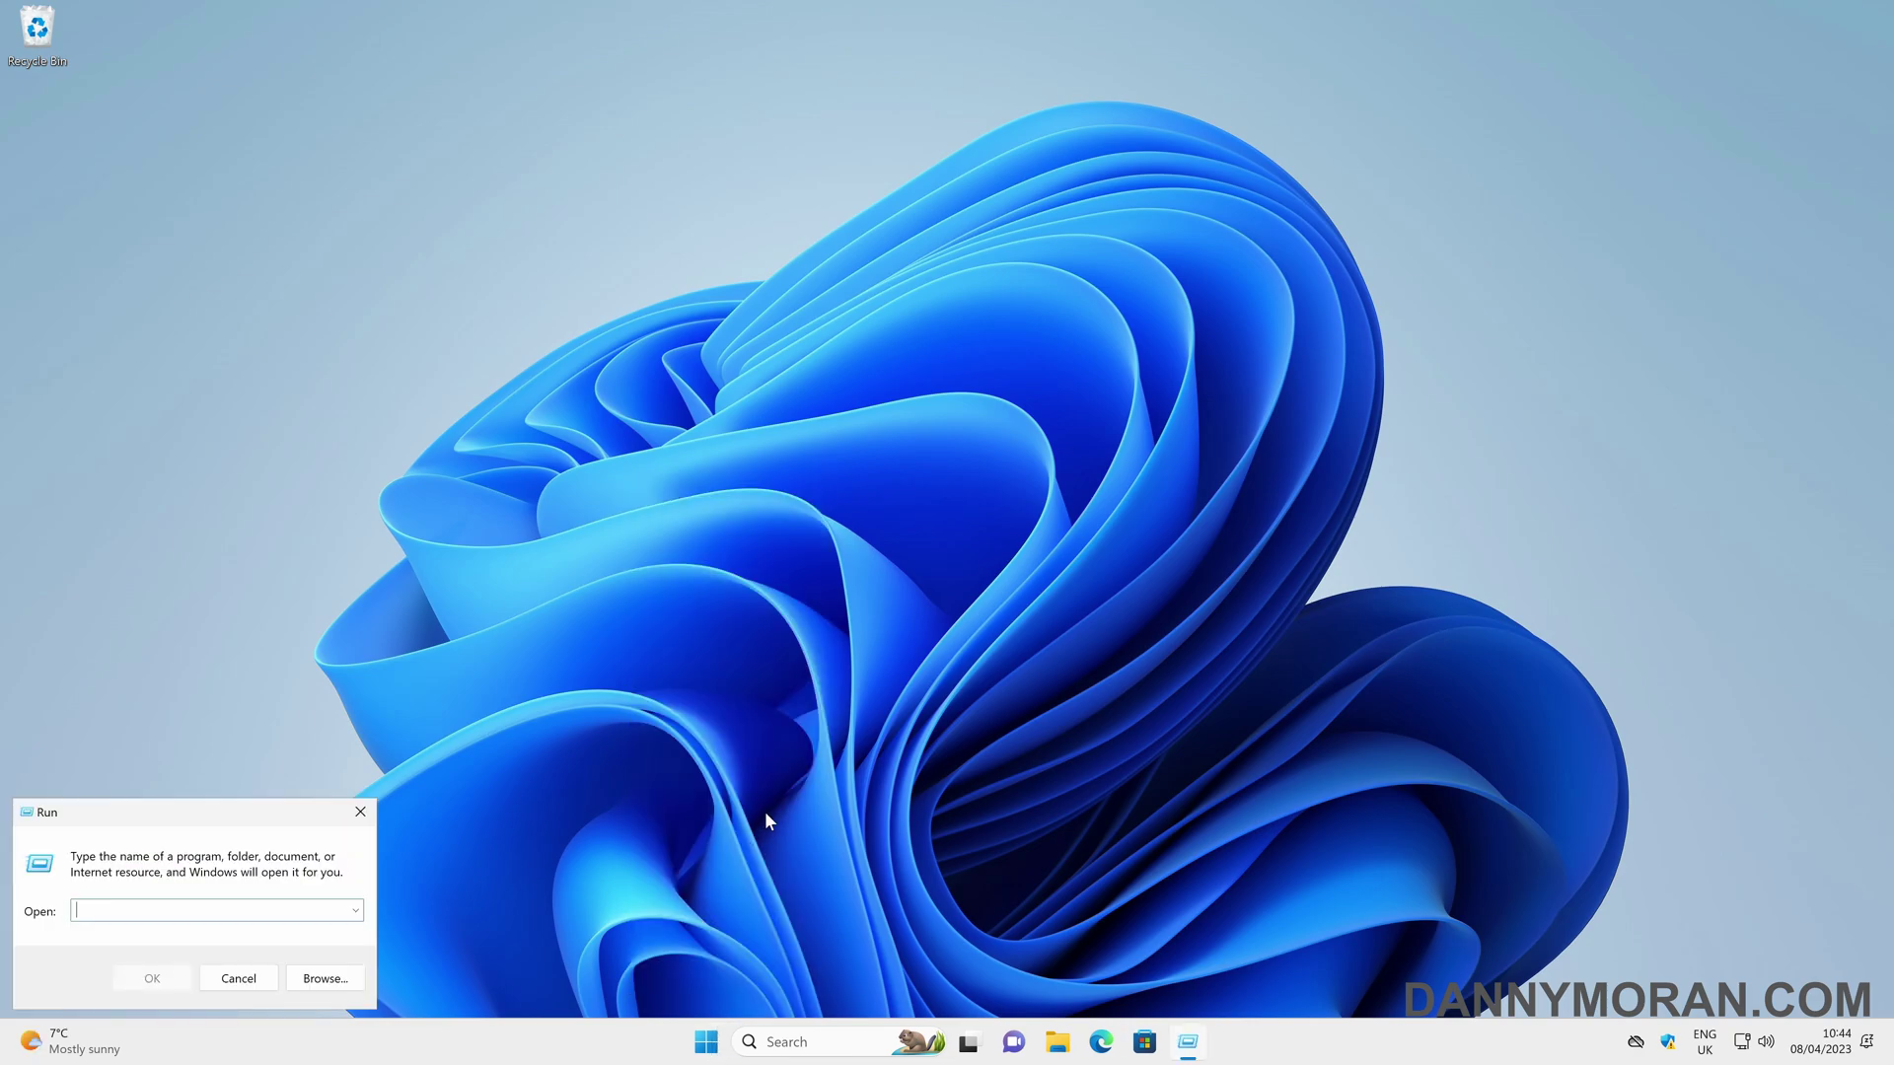
pyautogui.write('optionalfeatures')
pyautogui.press('Return')
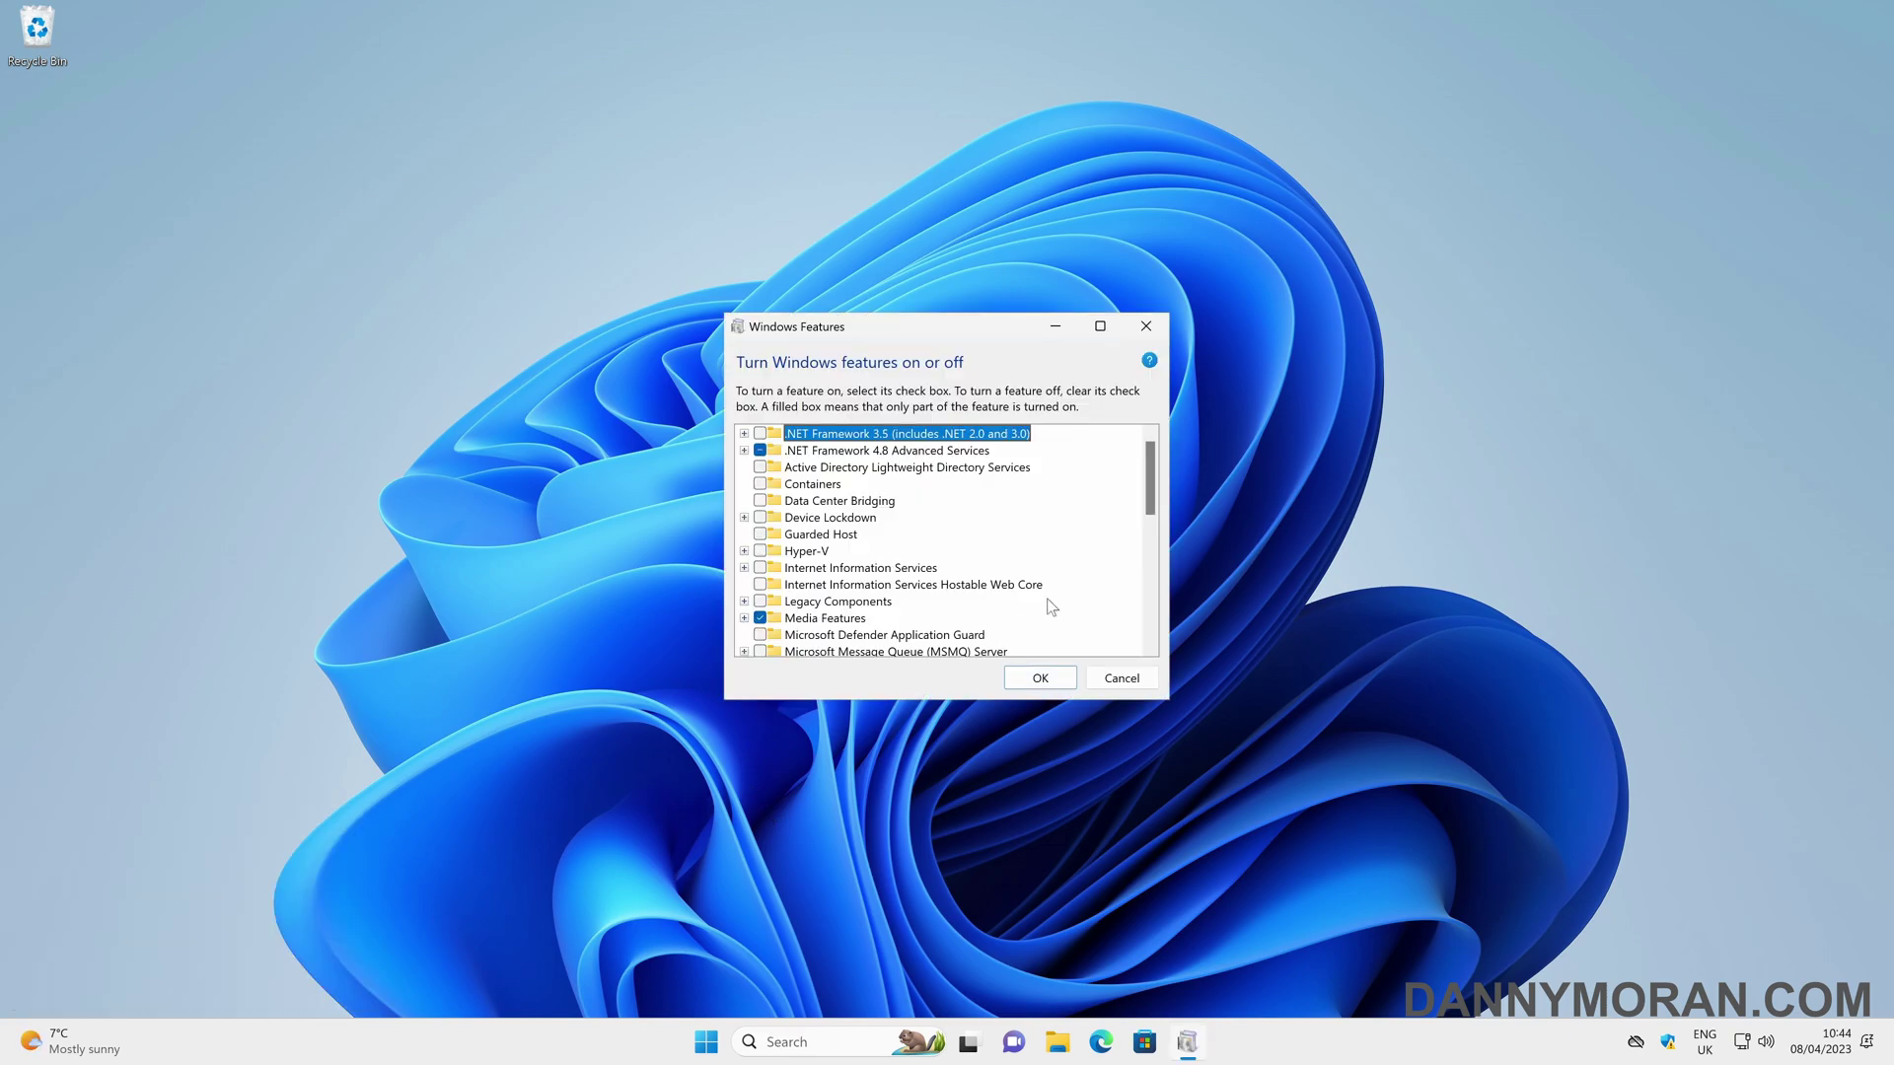
# Tick Windows Sandbox in the optional features list and apply the change.
pyautogui.scroll(-7, 1052, 607)
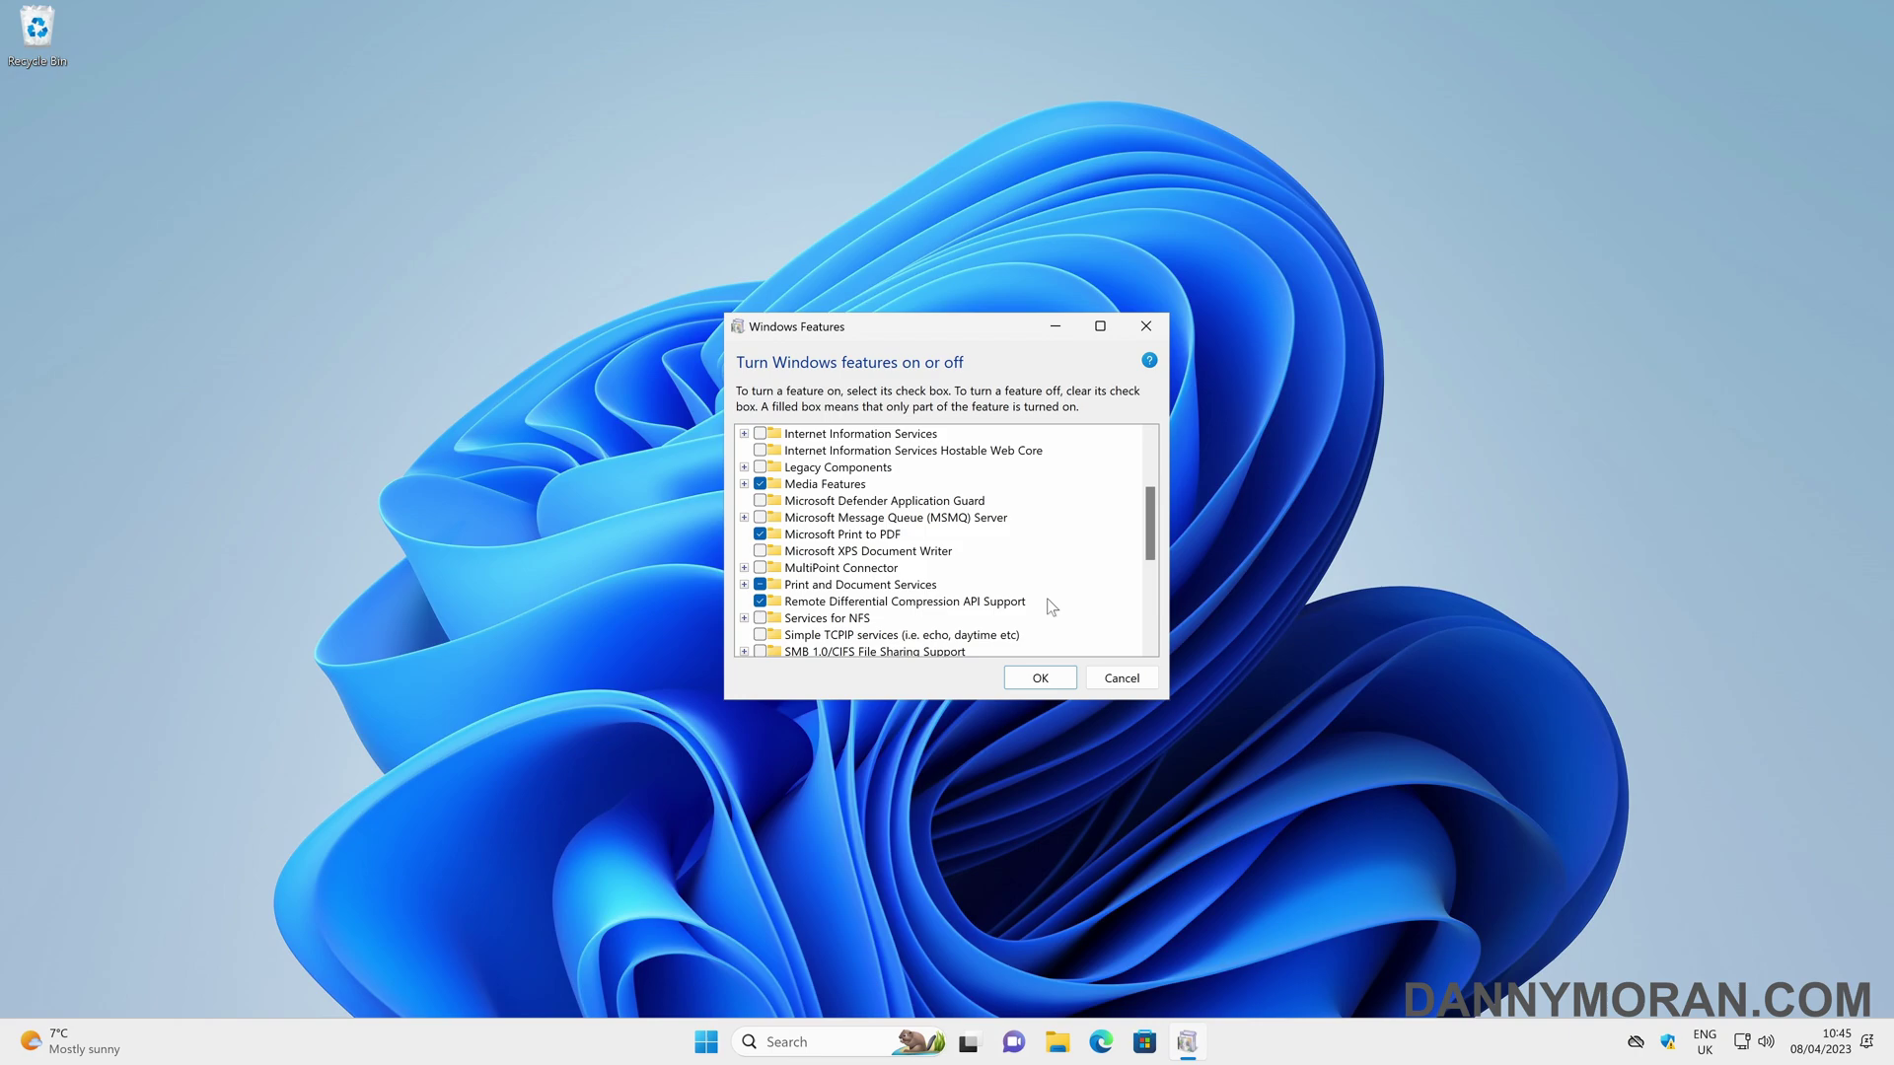
pyautogui.scroll(-1, 1051, 606)
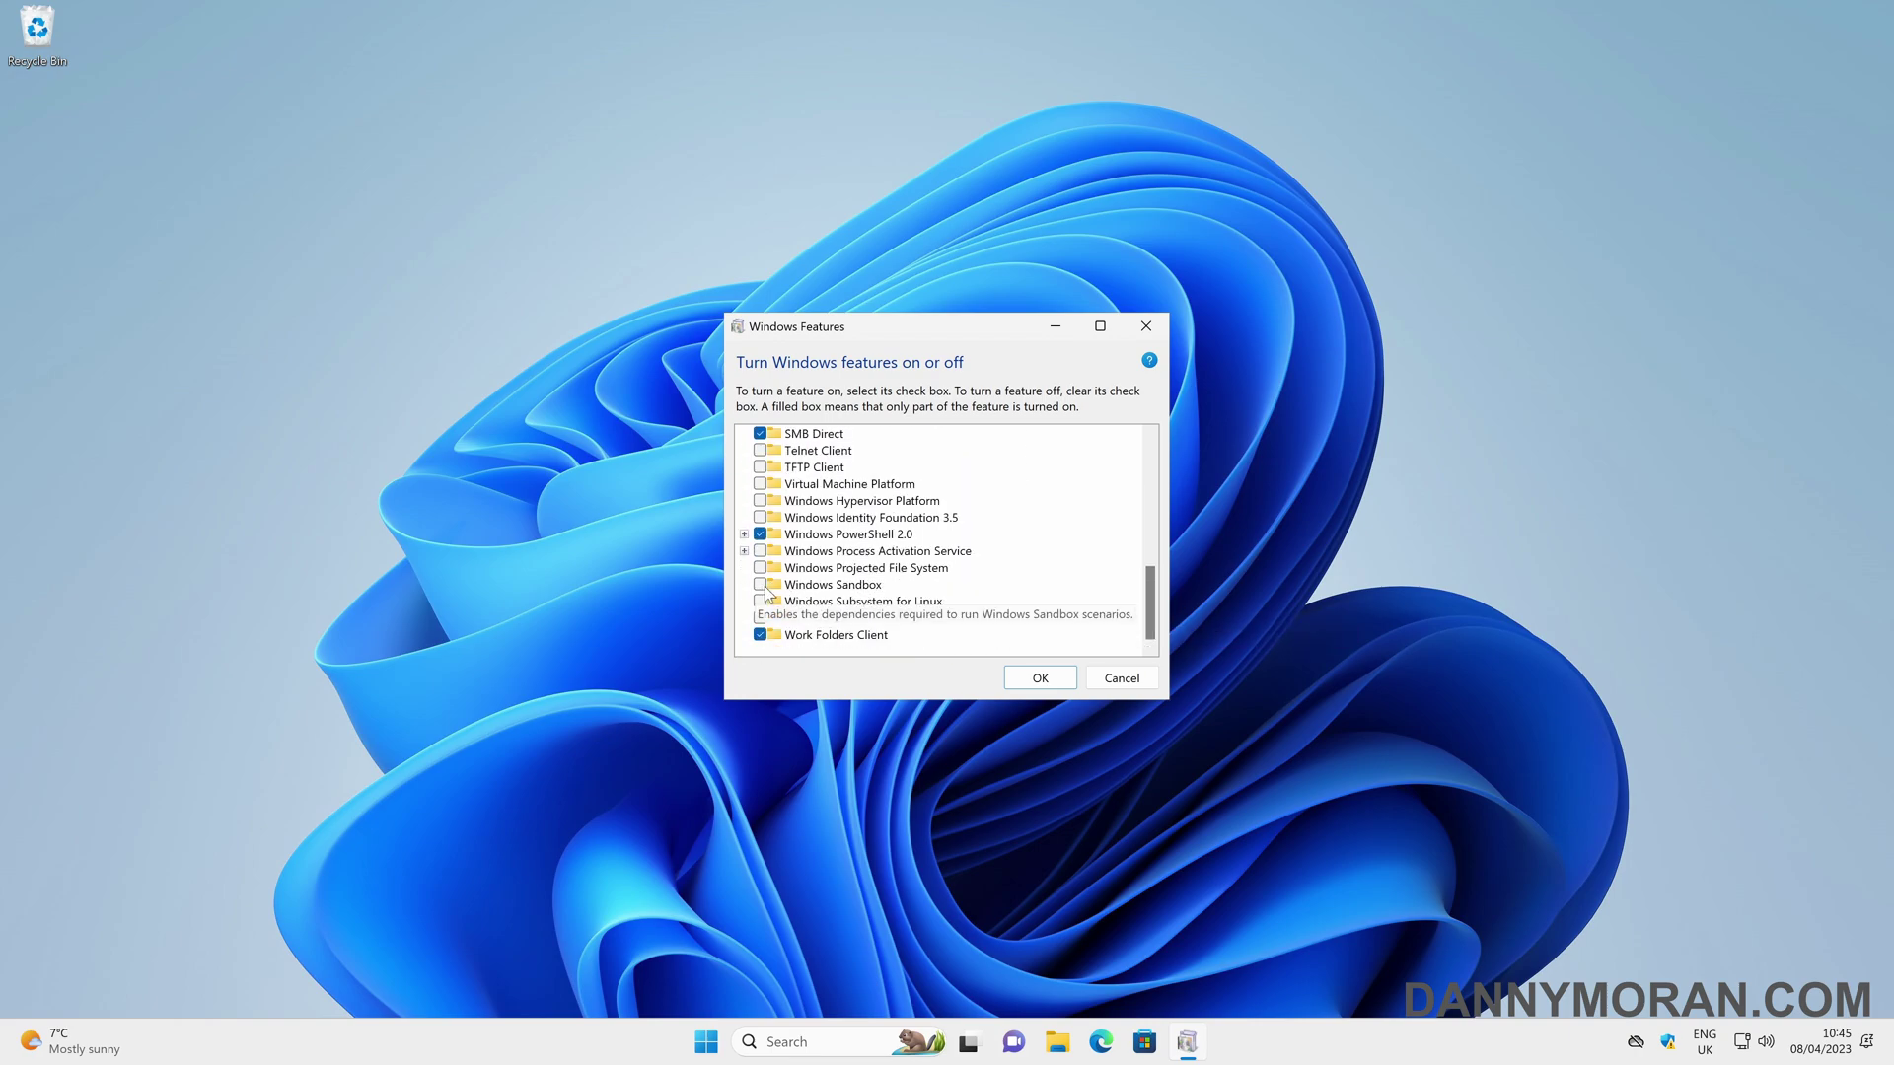
pyautogui.doubleClick(856, 588)
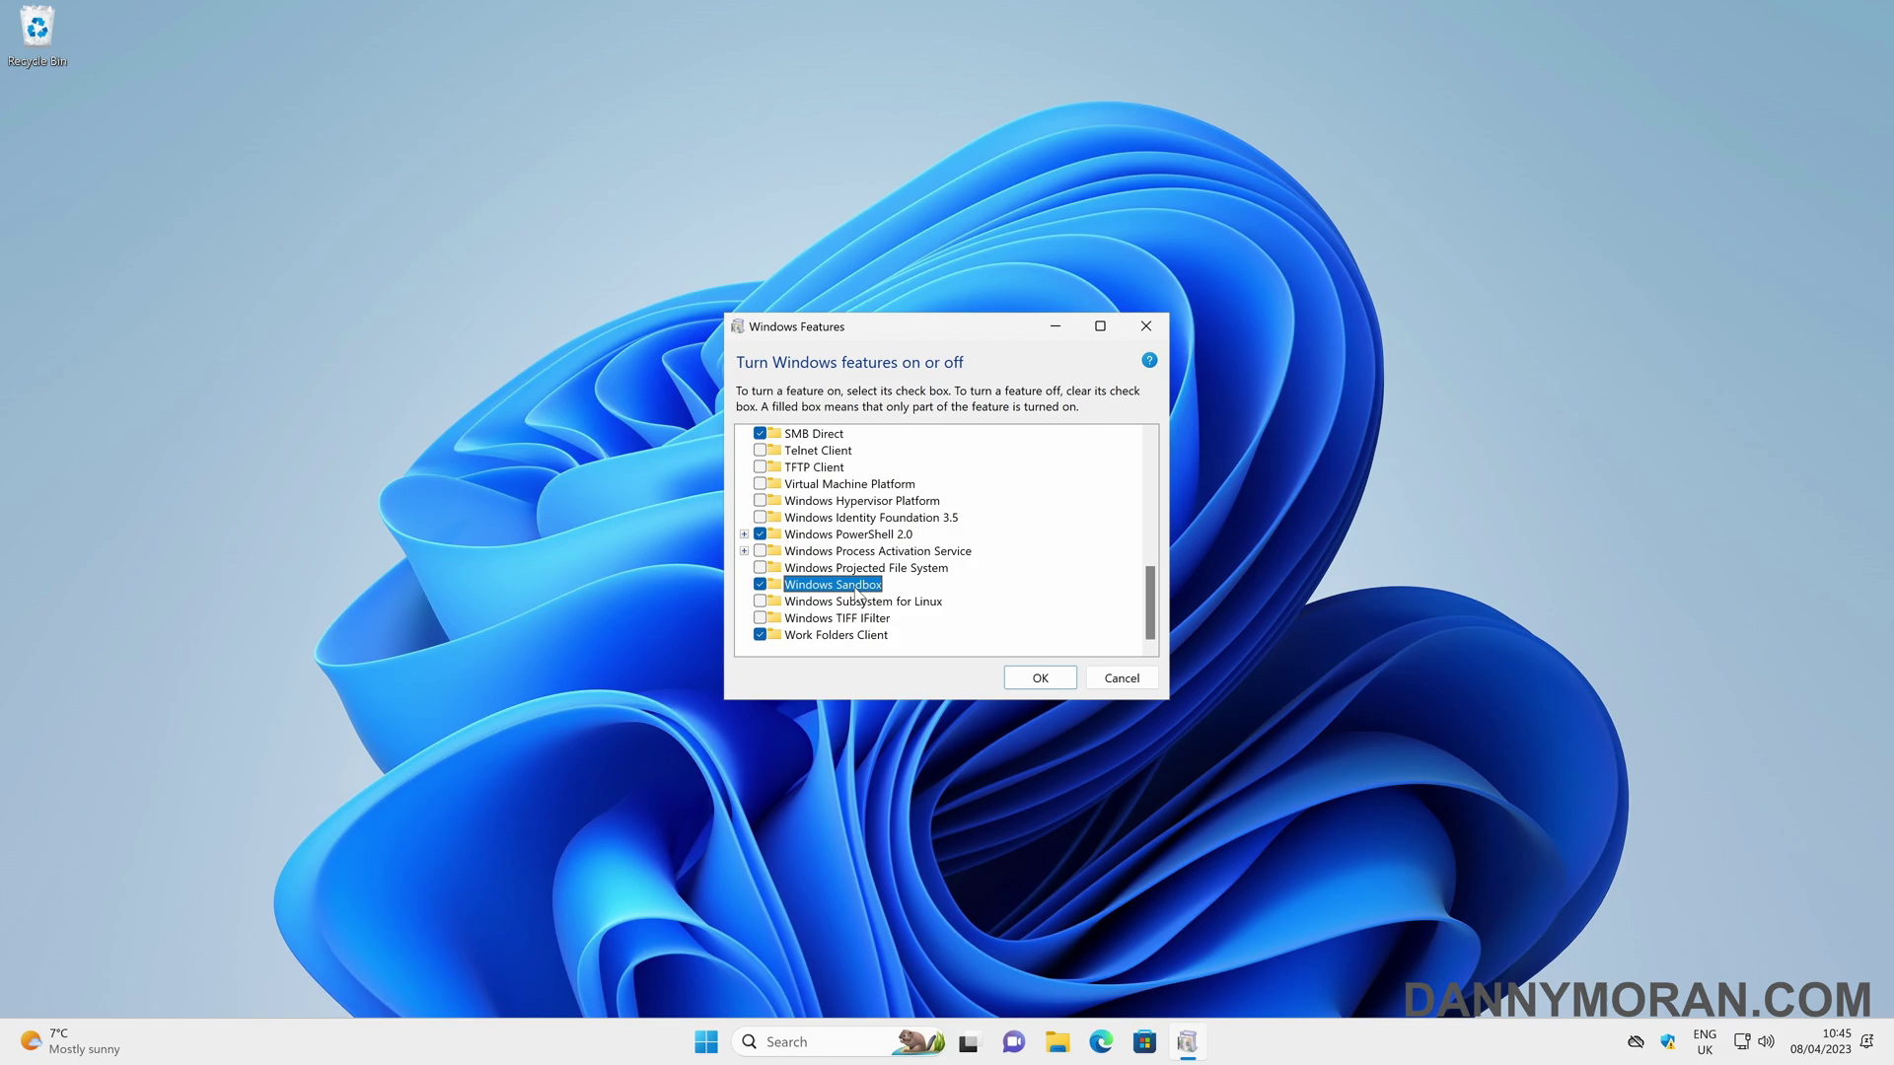
pyautogui.click(1062, 681)
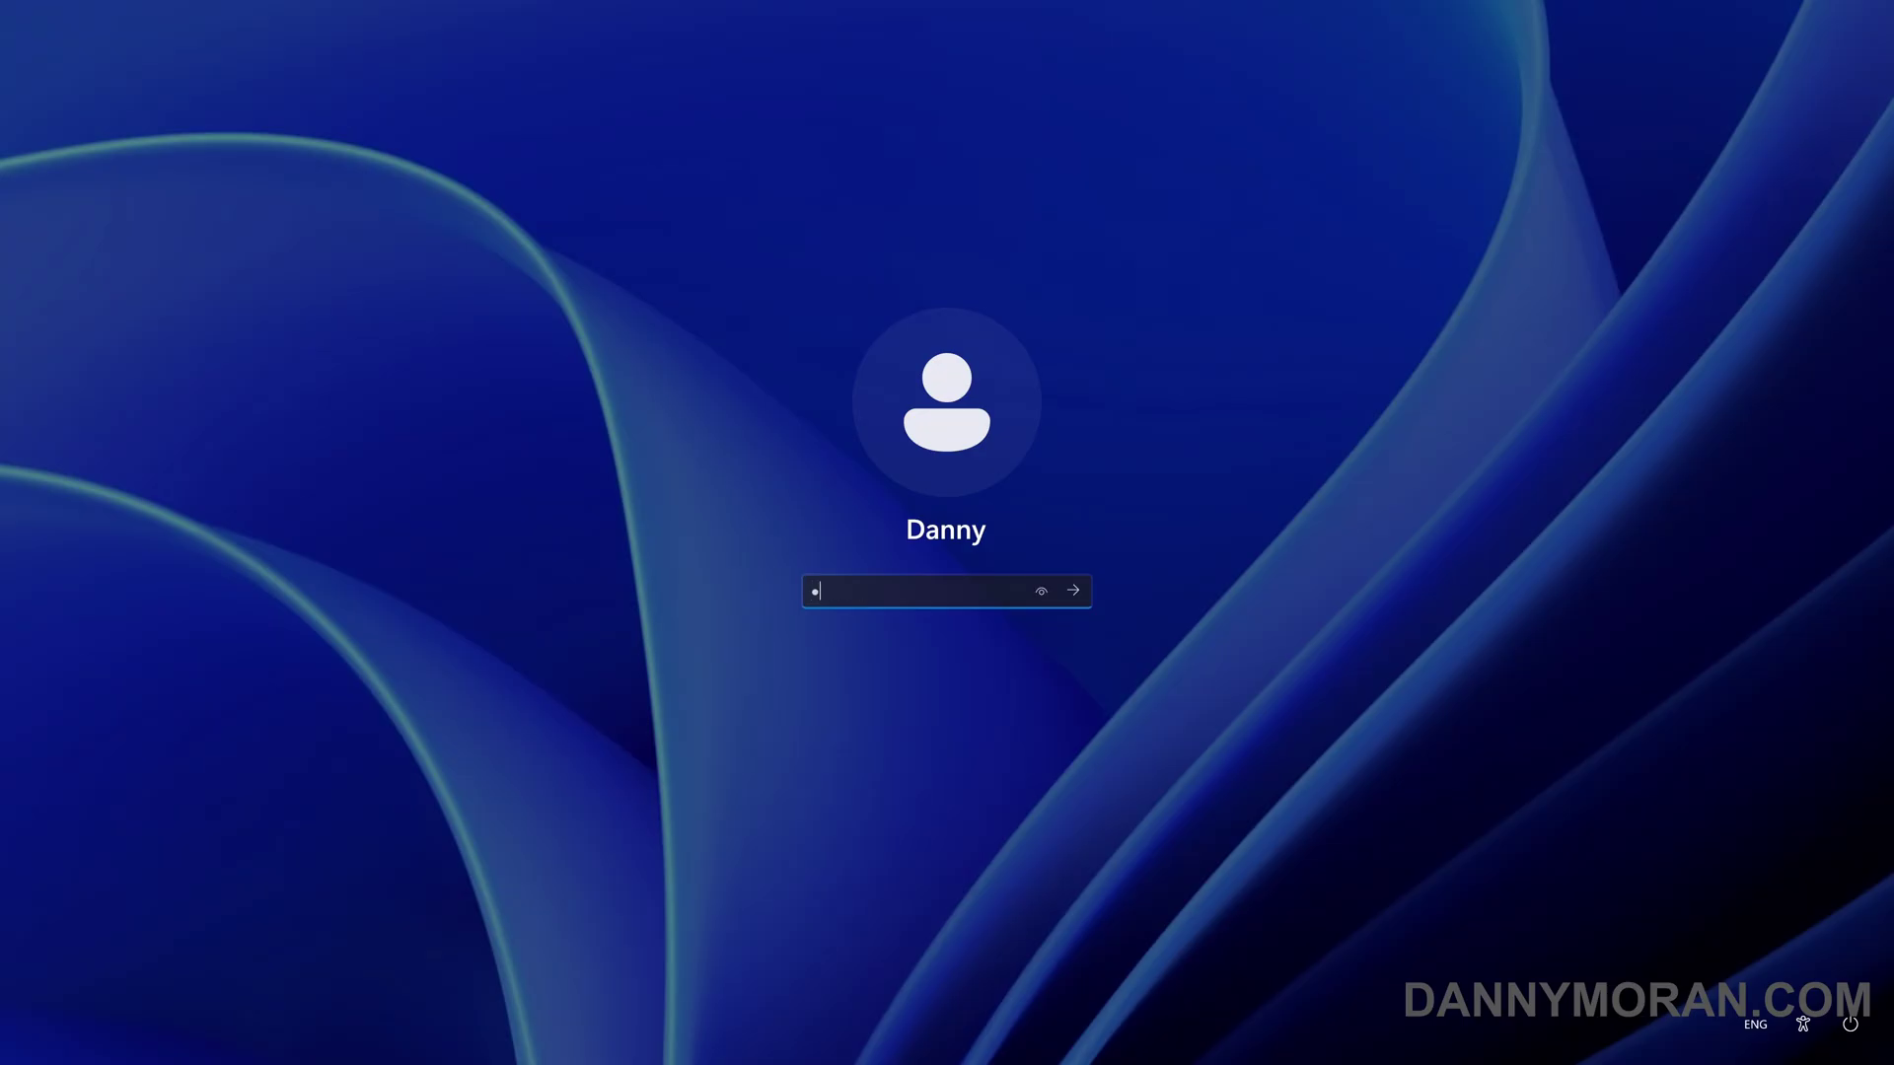
# Sign back in and start Windows Sandbox from the Start menu's All apps list.
pyautogui.press('Return')
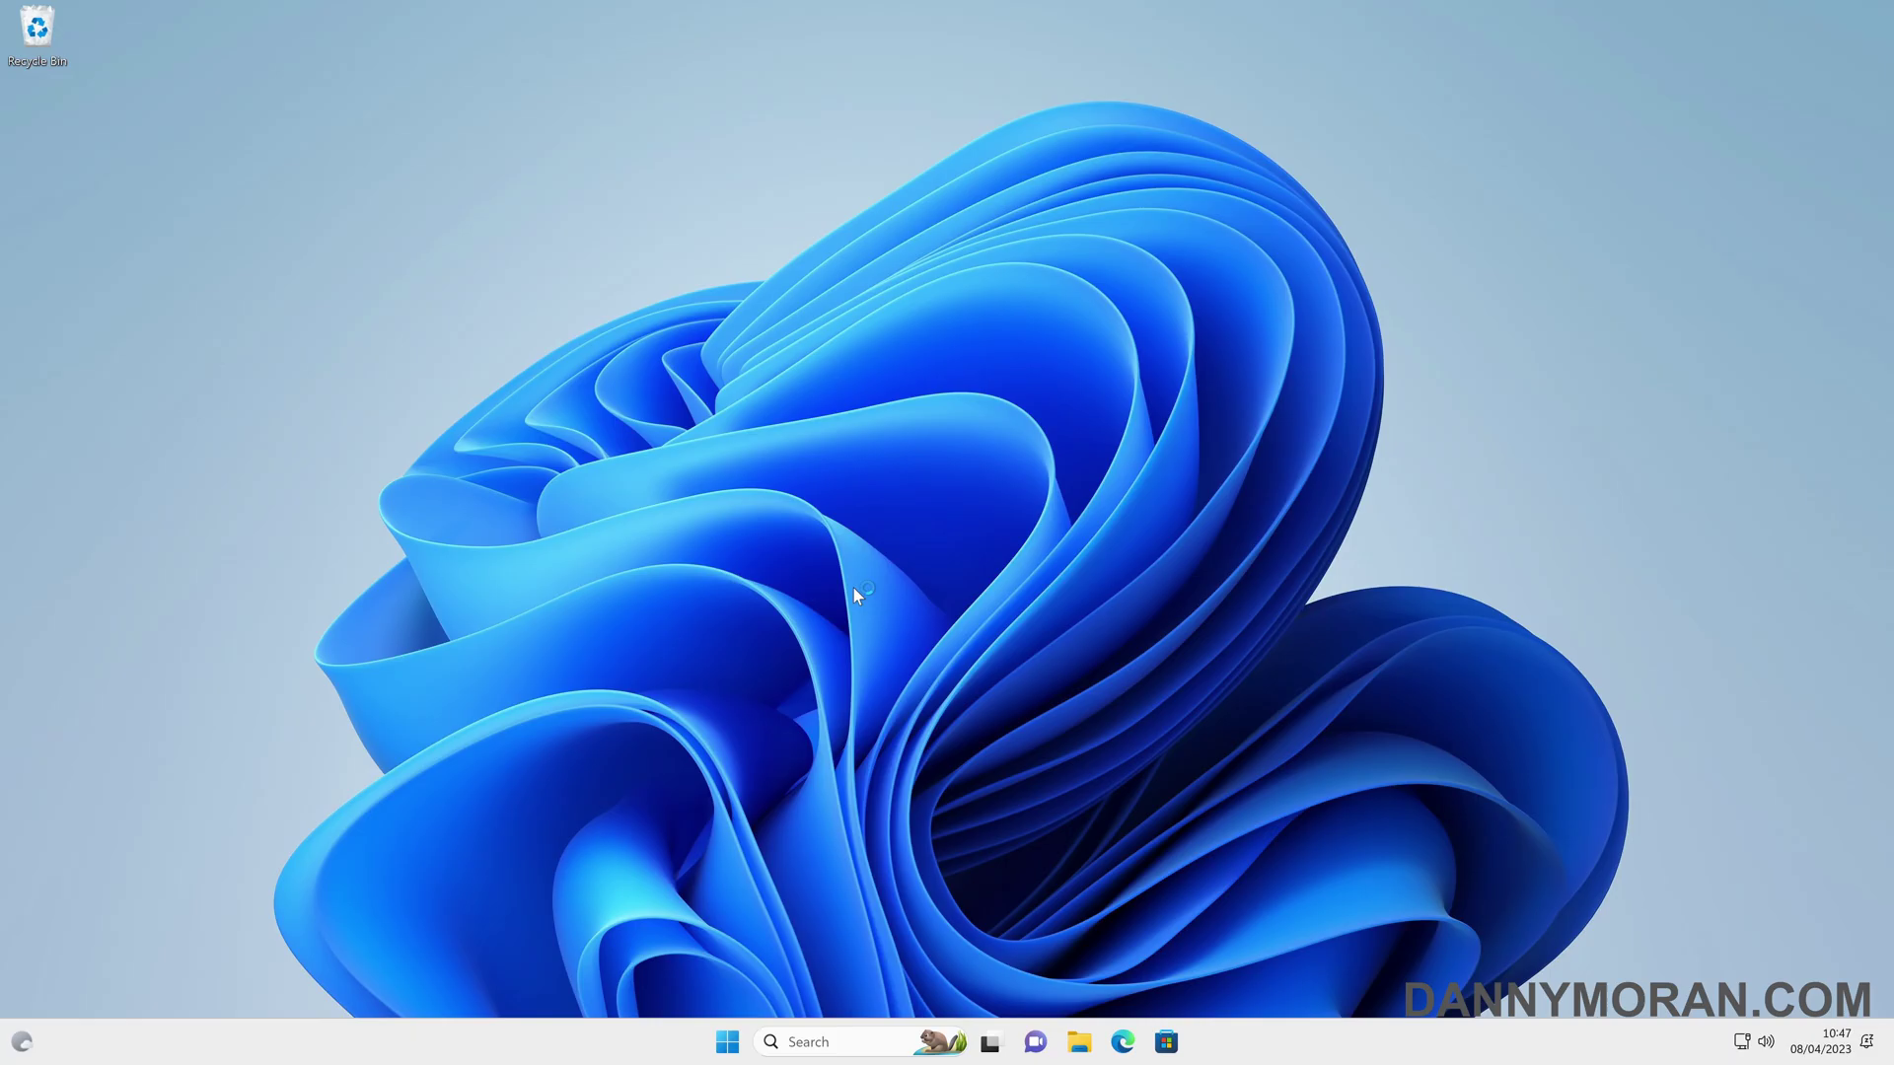
pyautogui.click(727, 1042)
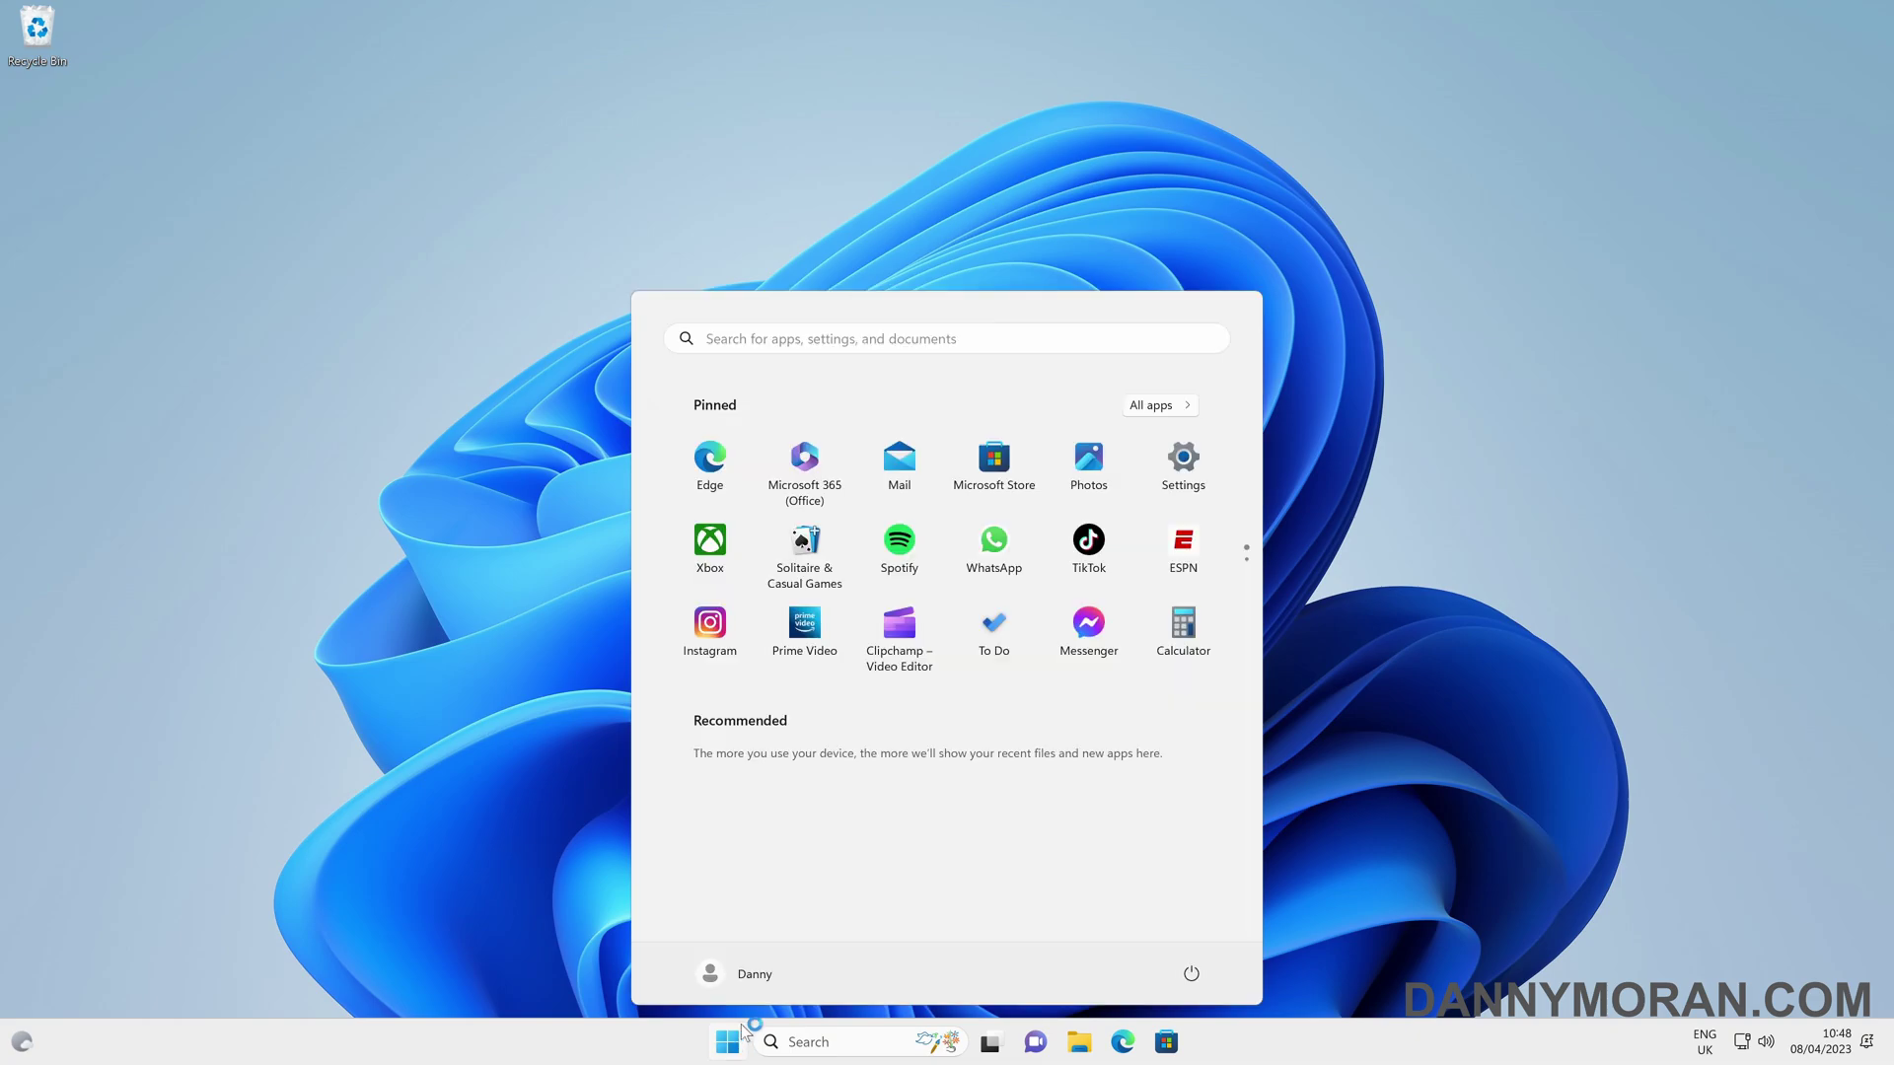
pyautogui.click(1185, 418)
pyautogui.scroll(-10, 974, 546)
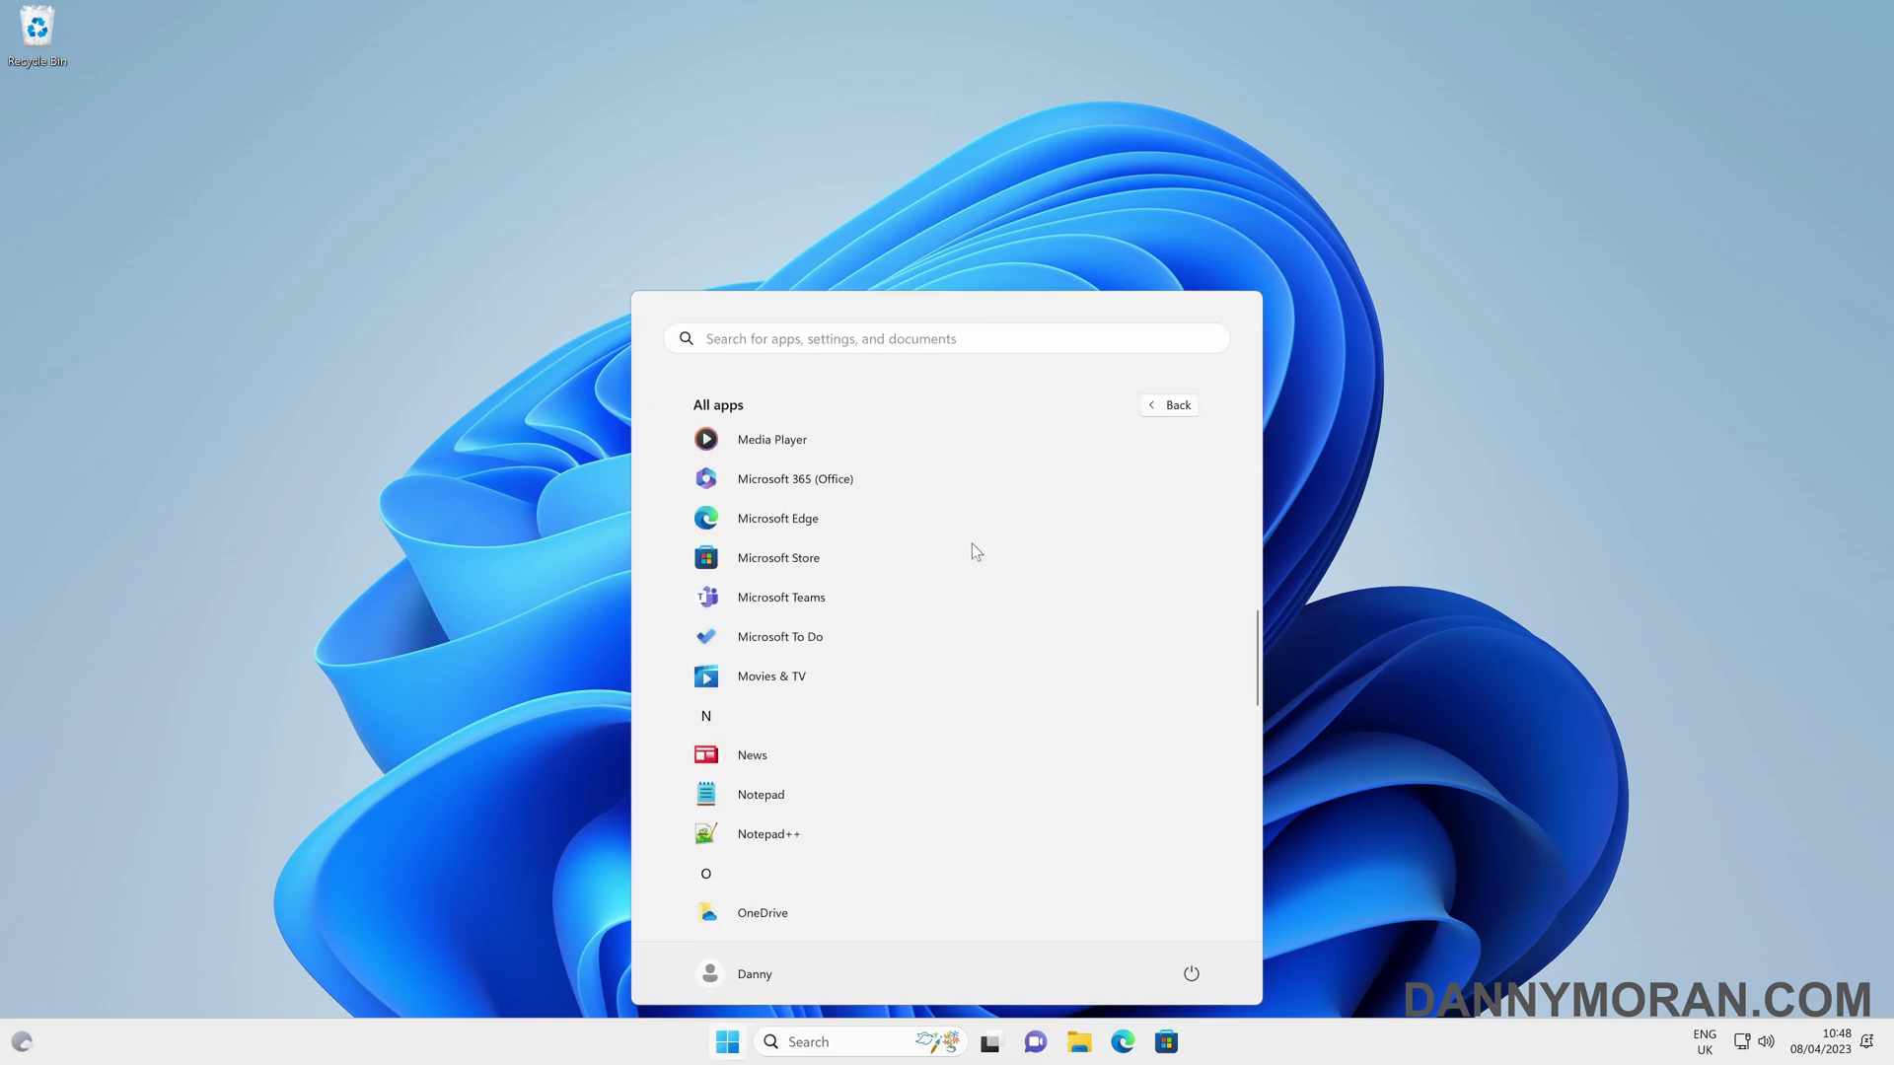
pyautogui.scroll(-10, 972, 550)
pyautogui.click(832, 736)
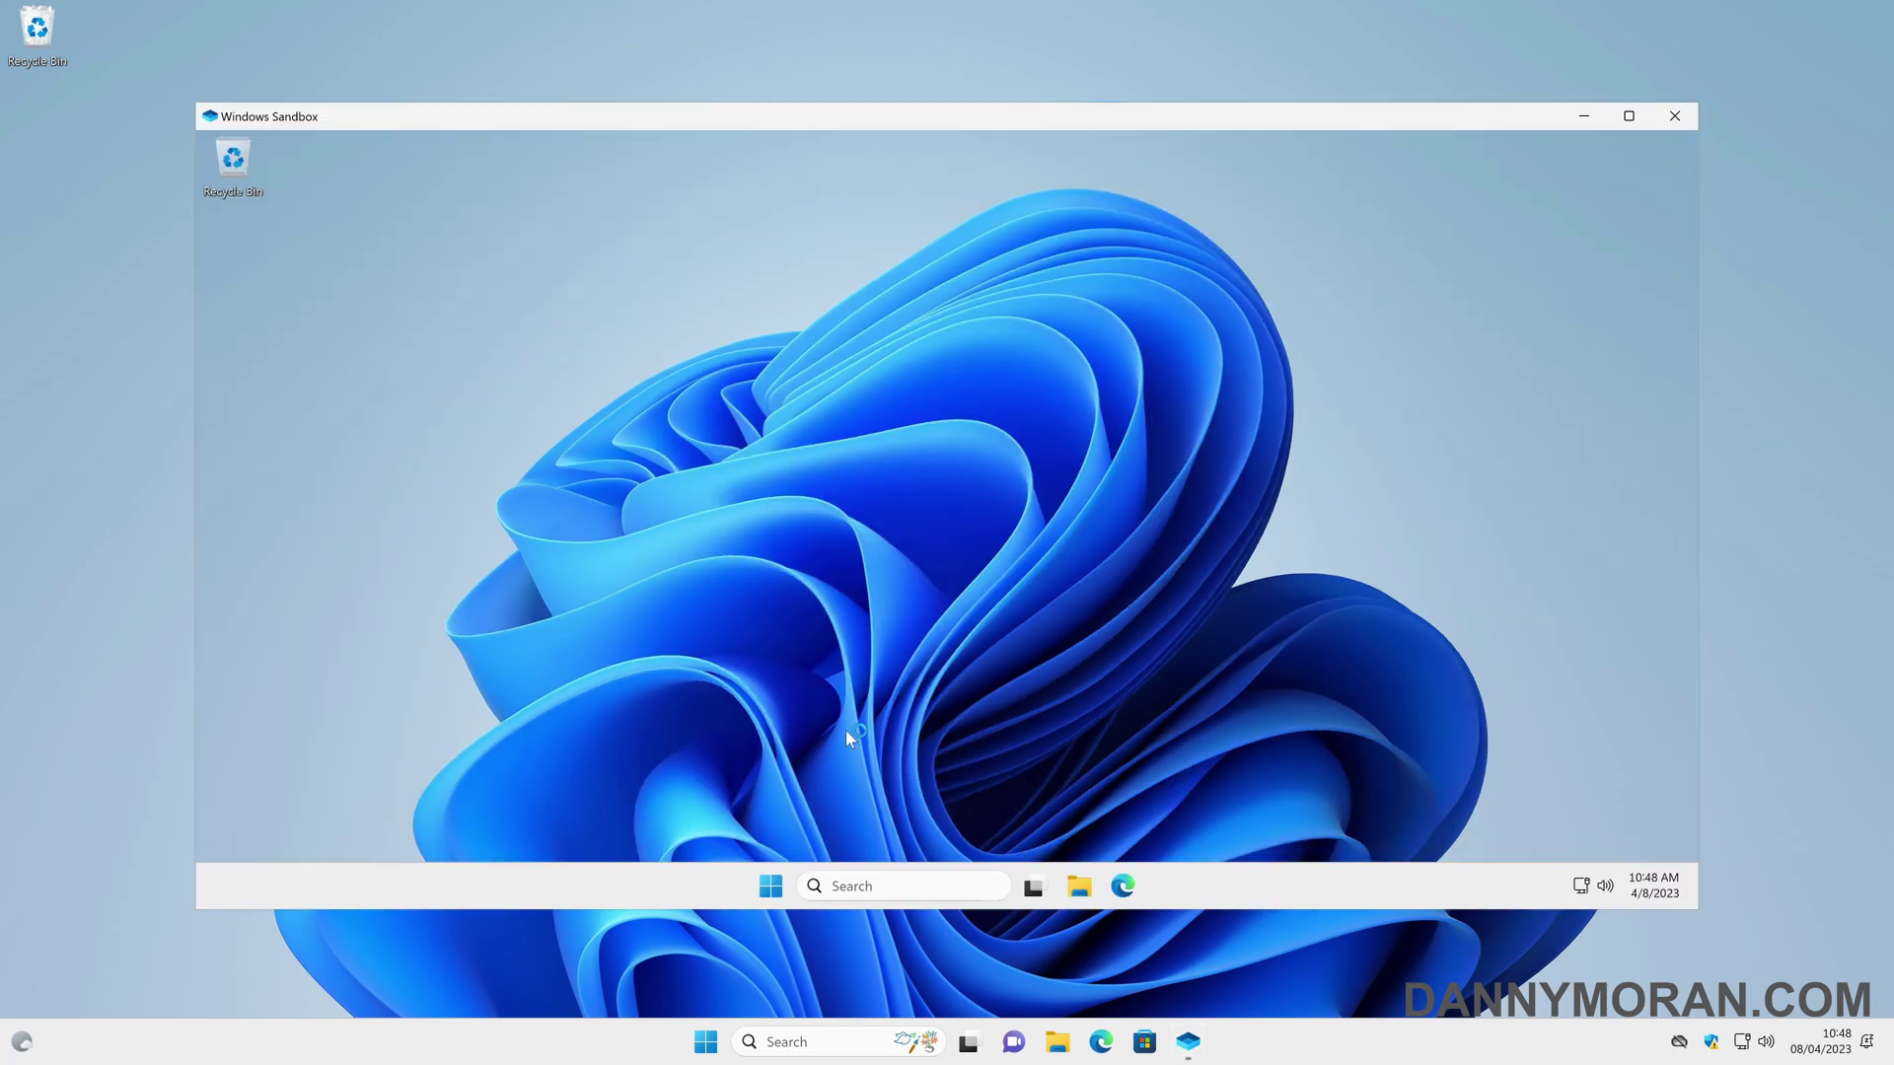
# Browse the sandbox's Start menu and full app list, then dismiss it.
pyautogui.click(770, 886)
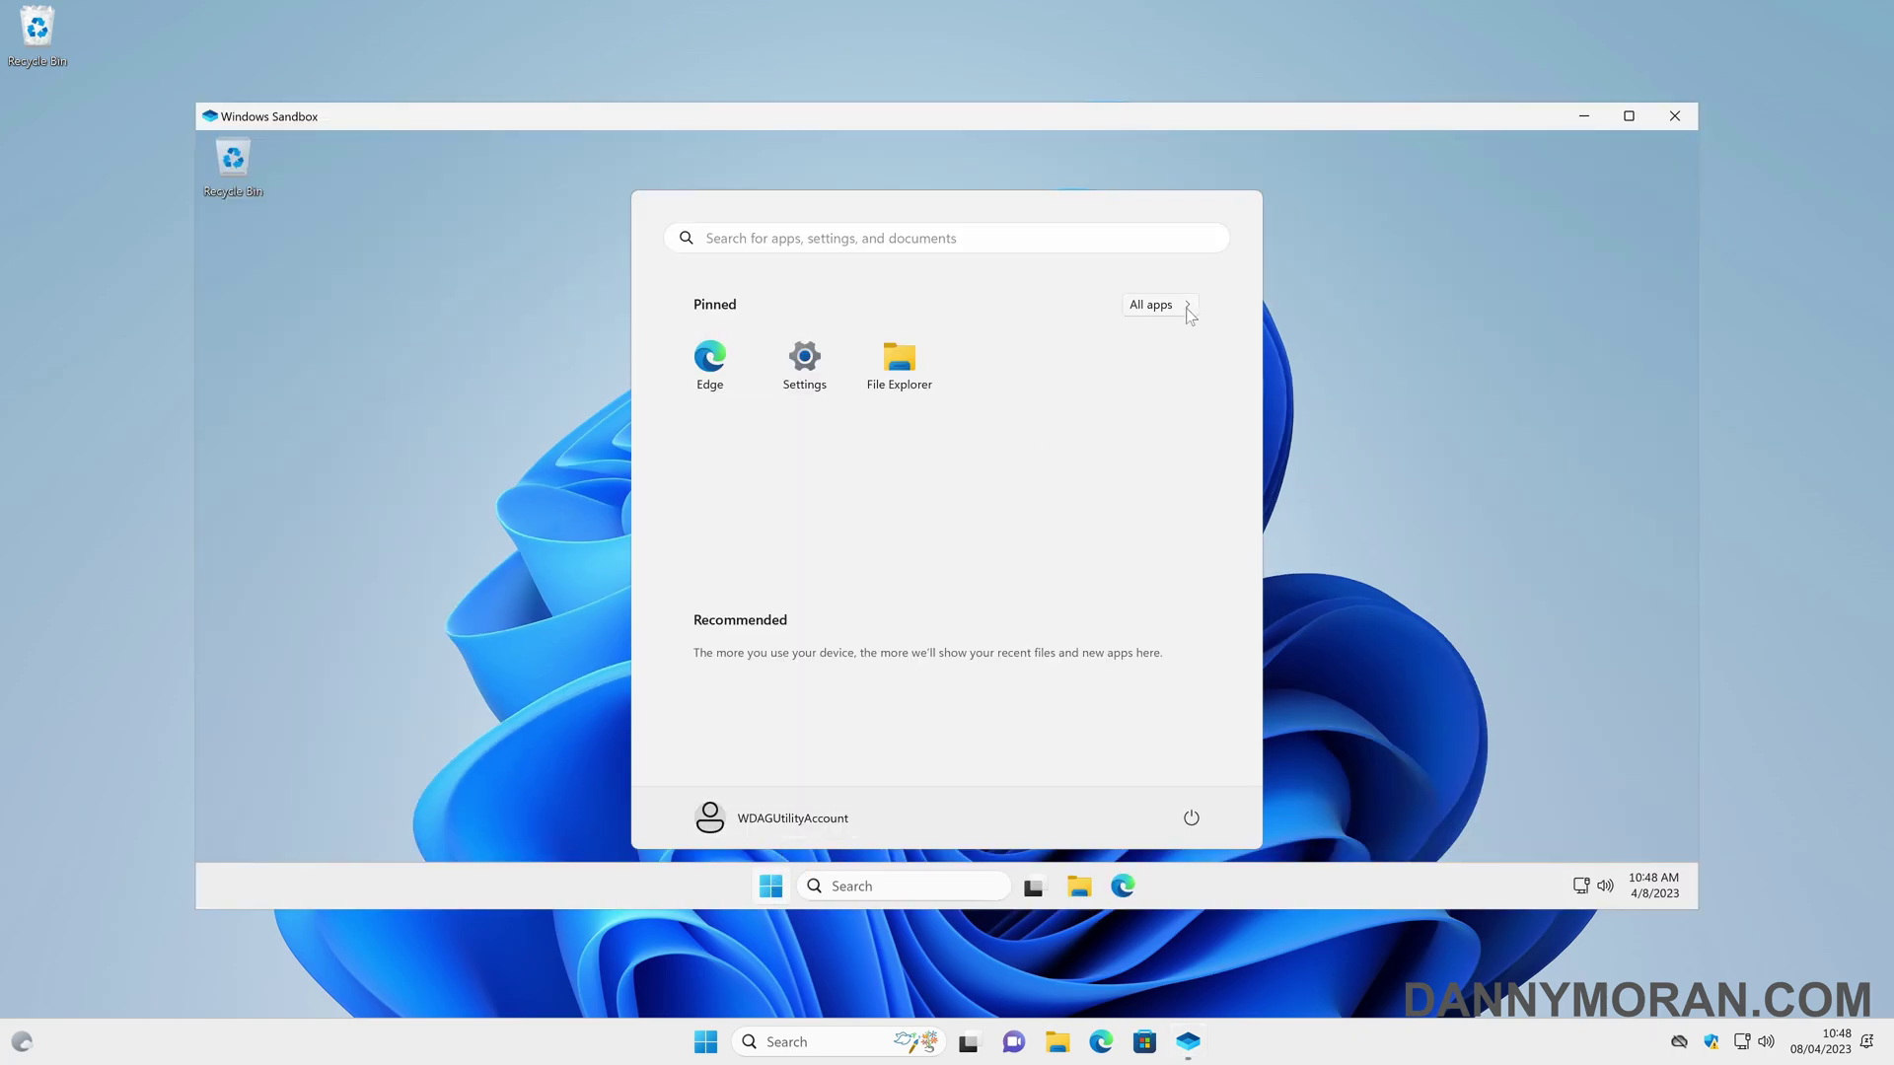
pyautogui.click(1155, 304)
pyautogui.scroll(-2, 1085, 392)
pyautogui.scroll(2, 1150, 332)
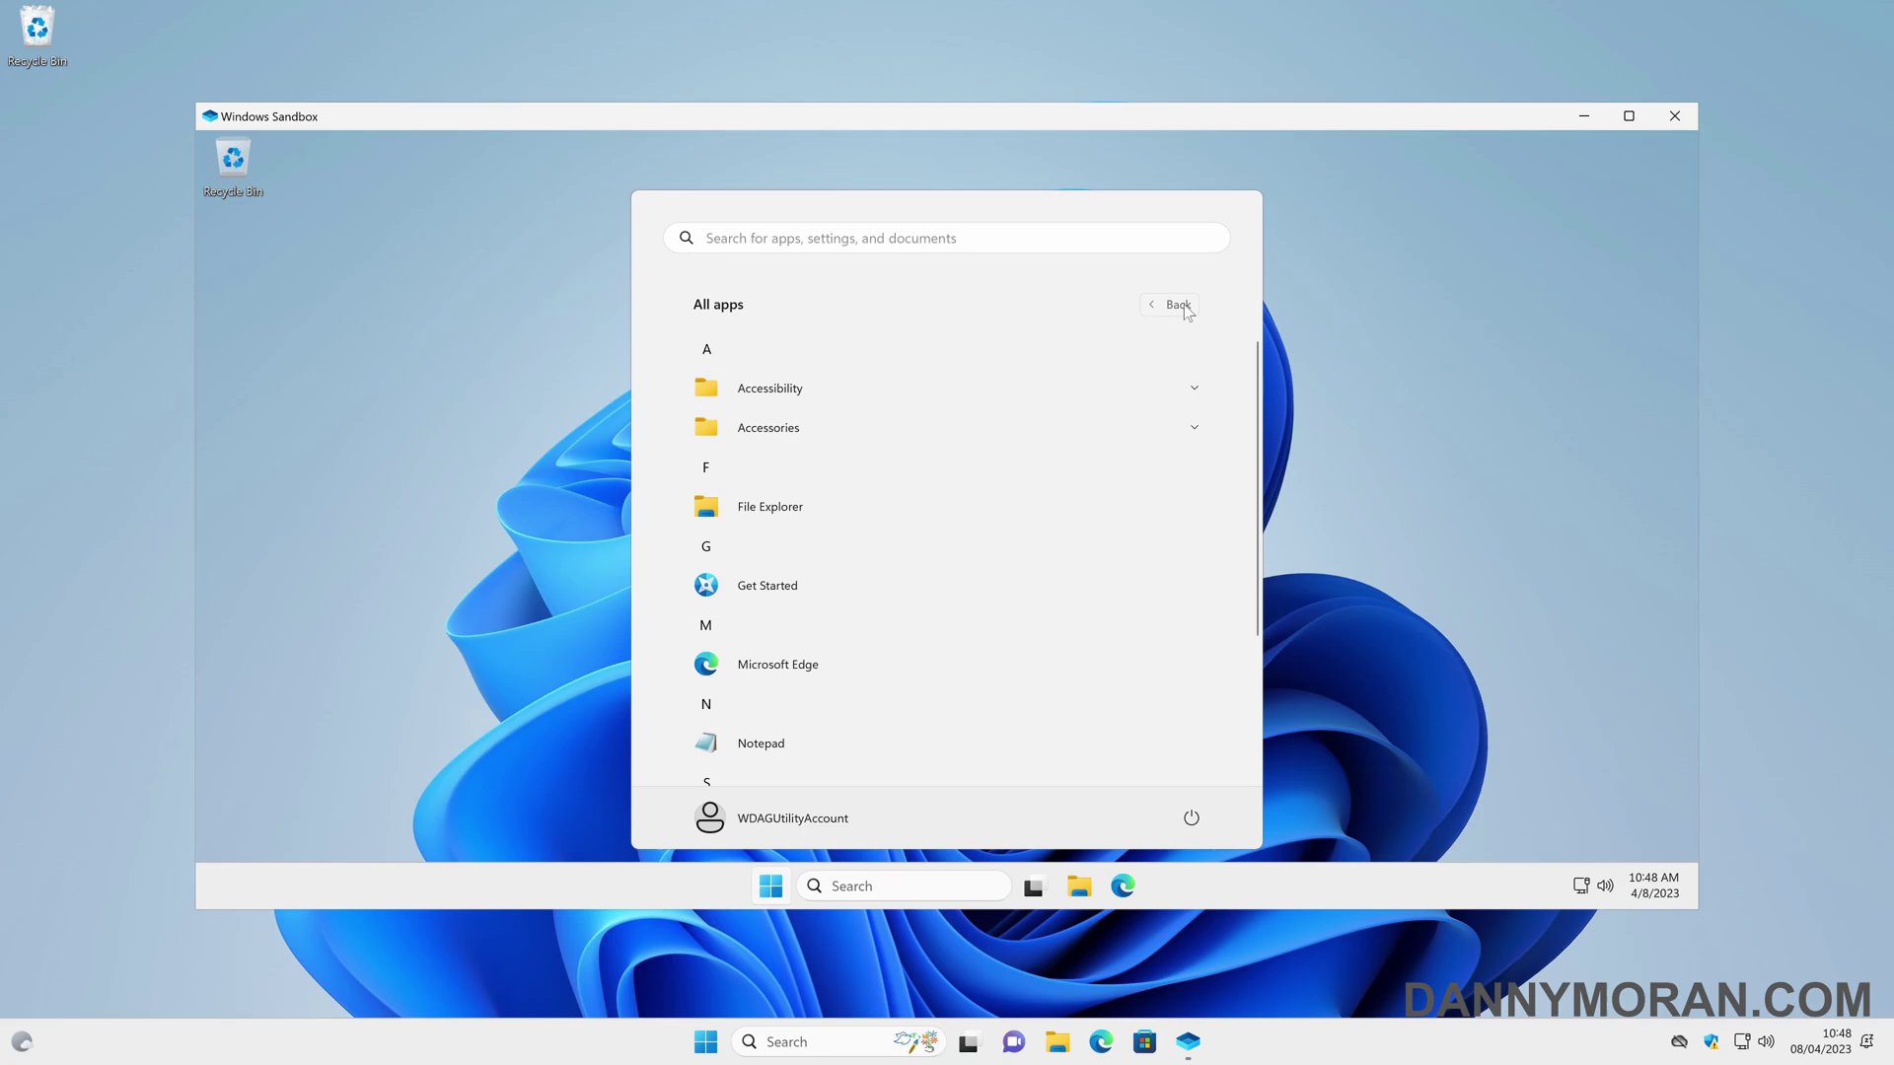
pyautogui.click(1175, 306)
pyautogui.click(1322, 371)
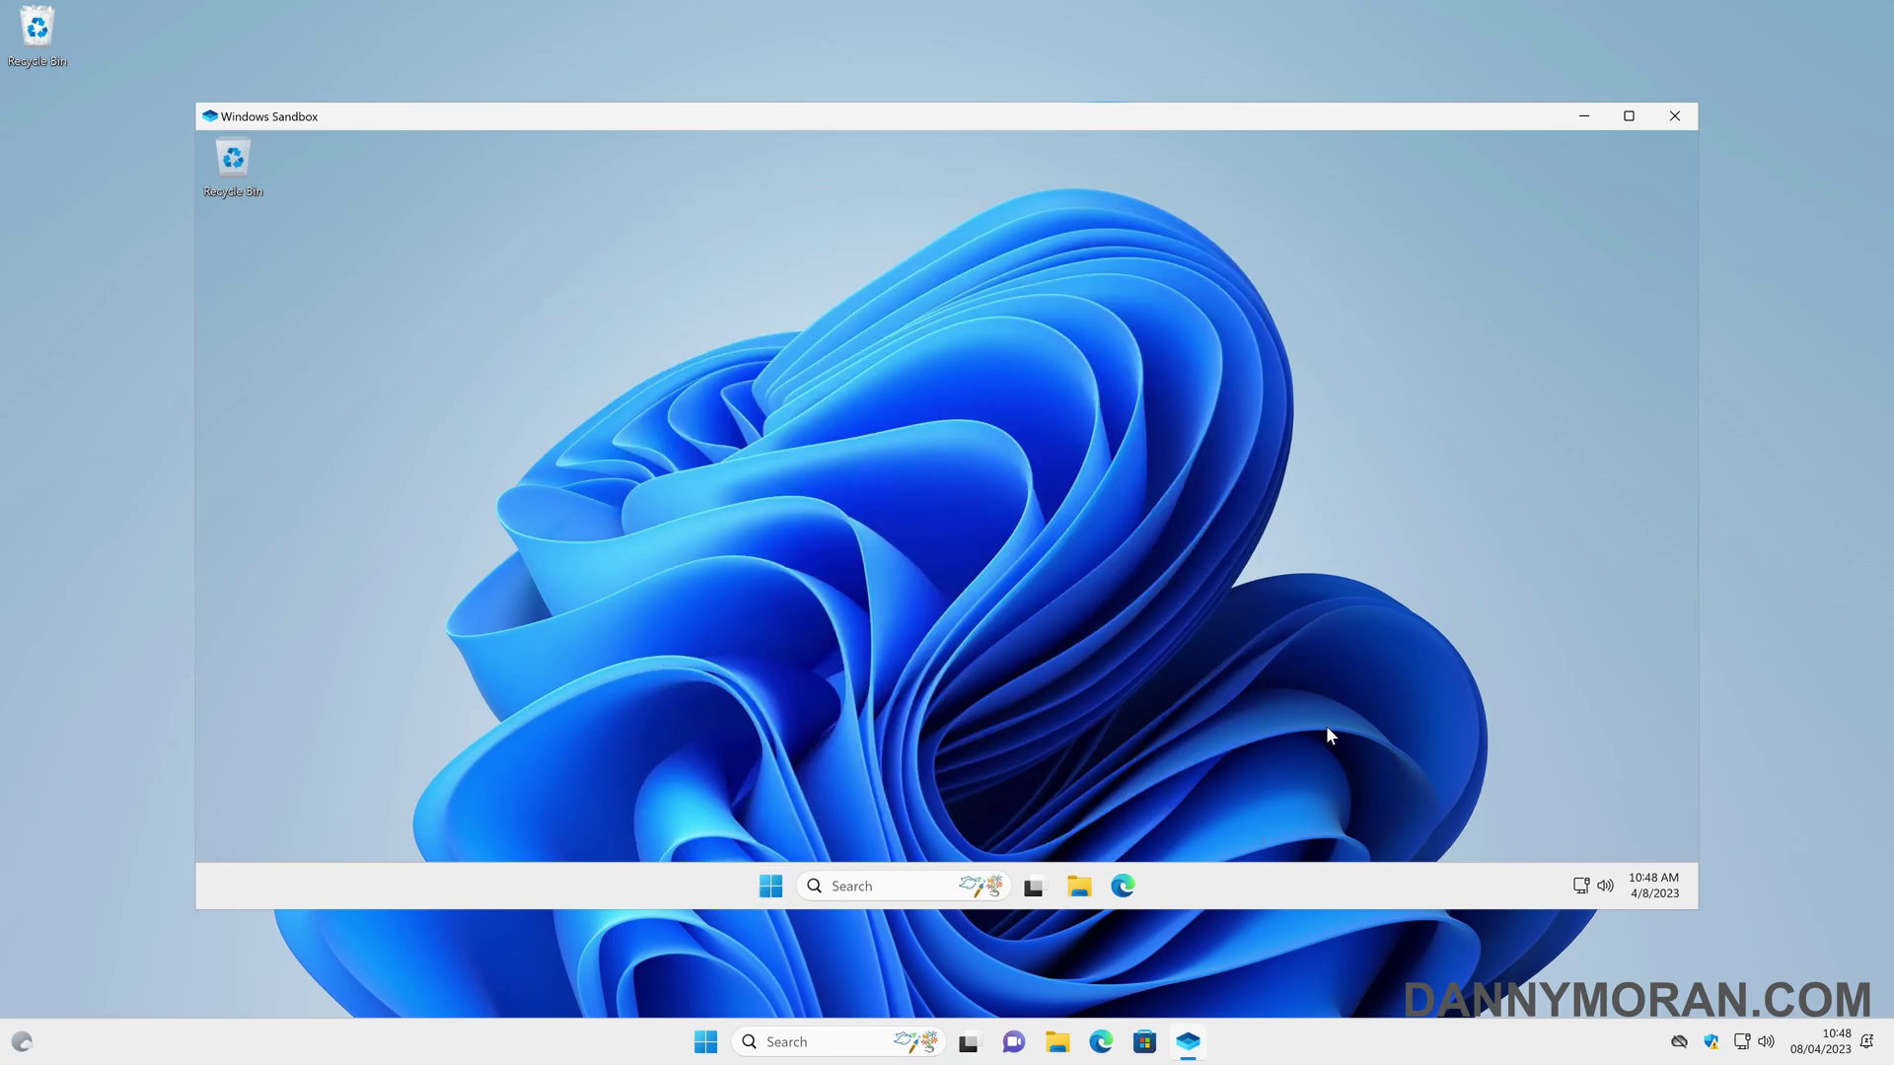
# Copy the PowerShell-7.3.3-win-x64 and VSCodeUserSetup-x64-1.76.0 installers from host Downloads onto the sandbox desktop.
pyautogui.click(1057, 1041)
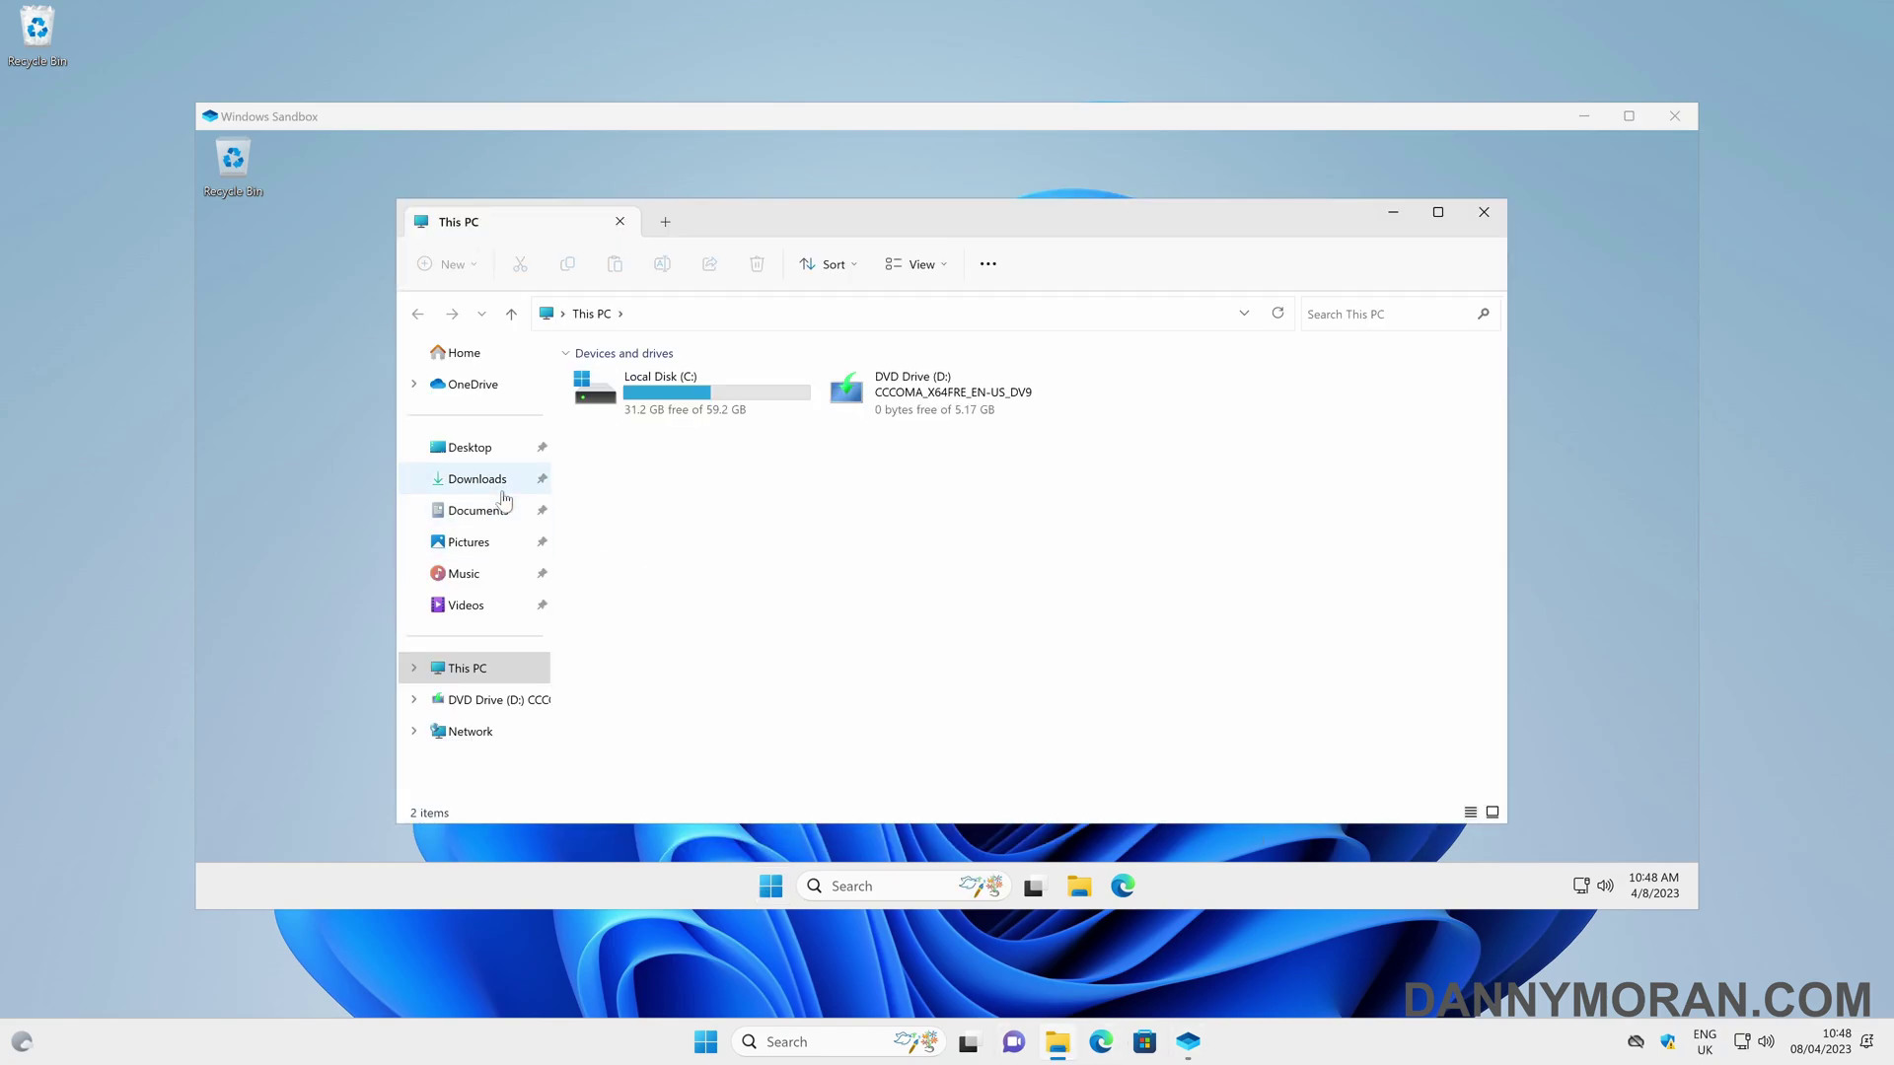
pyautogui.click(503, 493)
pyautogui.moveTo(683, 468); pyautogui.dragTo(658, 406)
pyautogui.click(1494, 217)
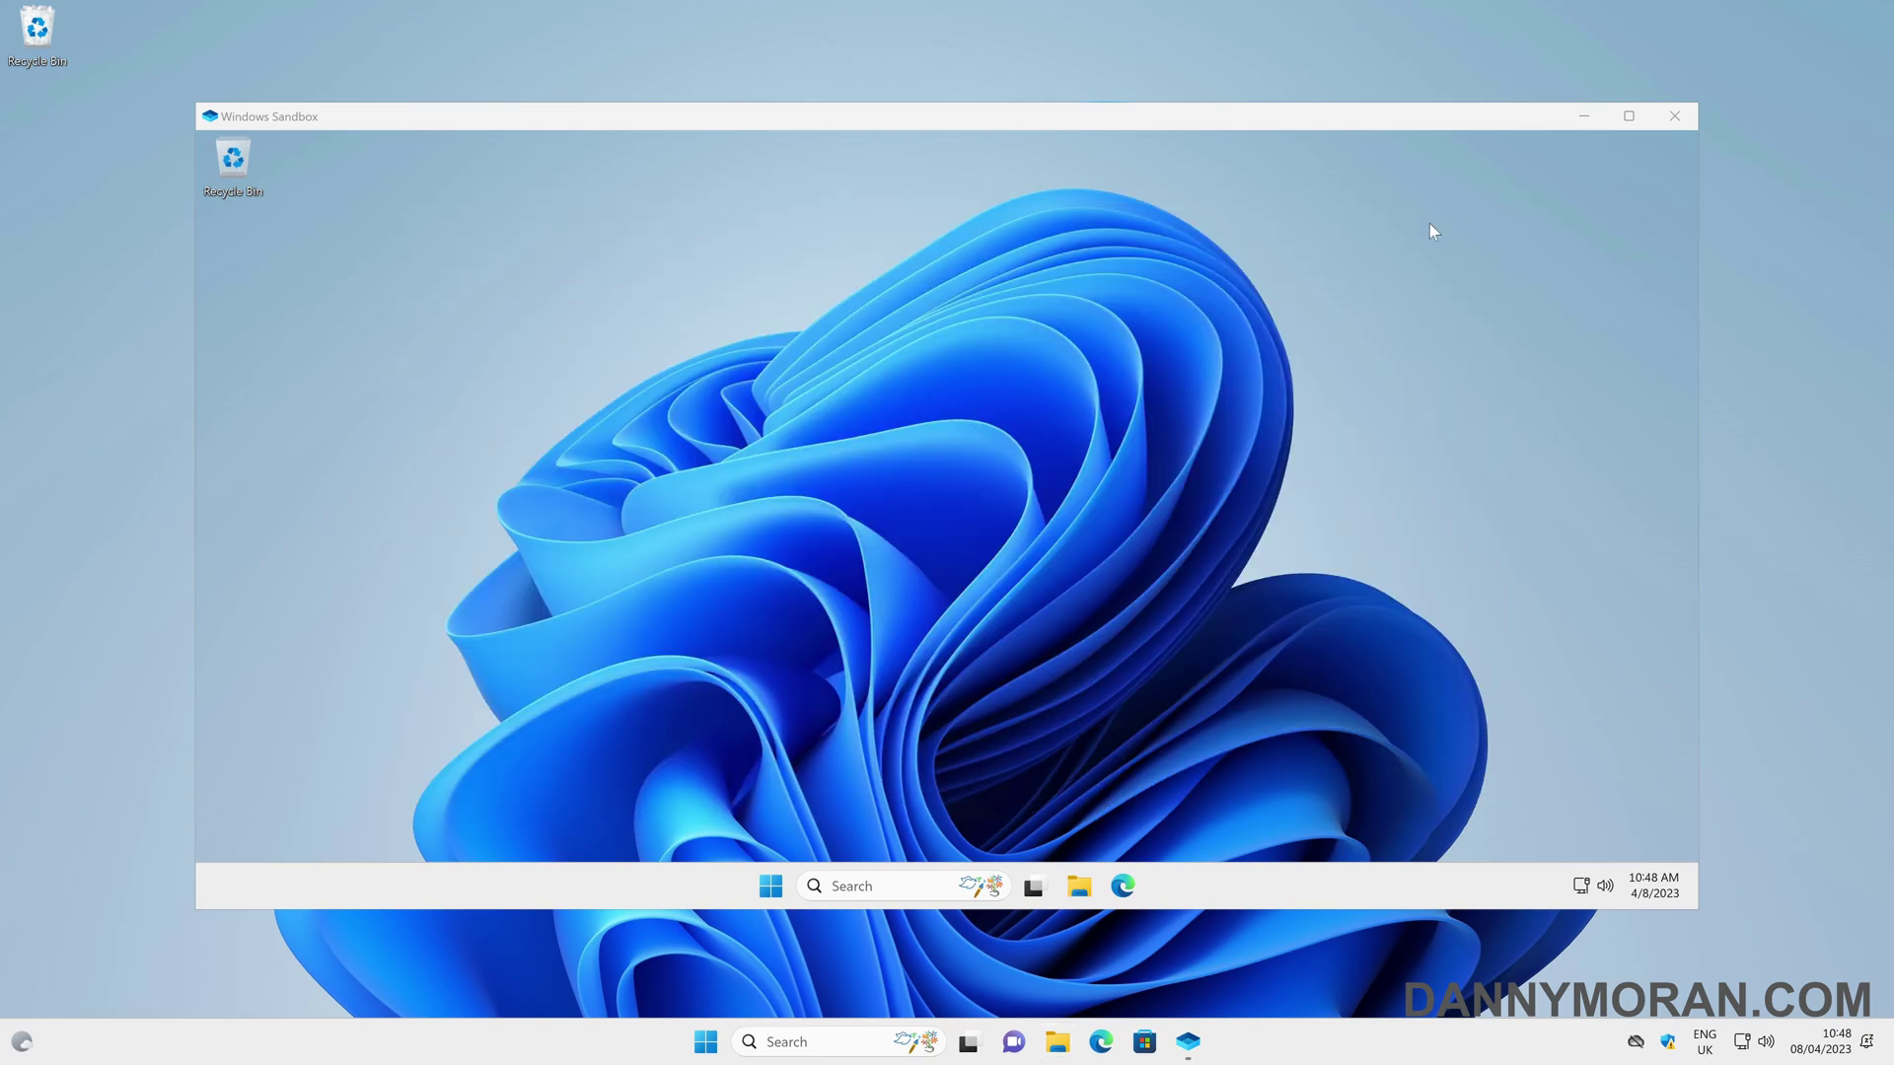
pyautogui.rightClick(513, 290)
pyautogui.click(532, 307)
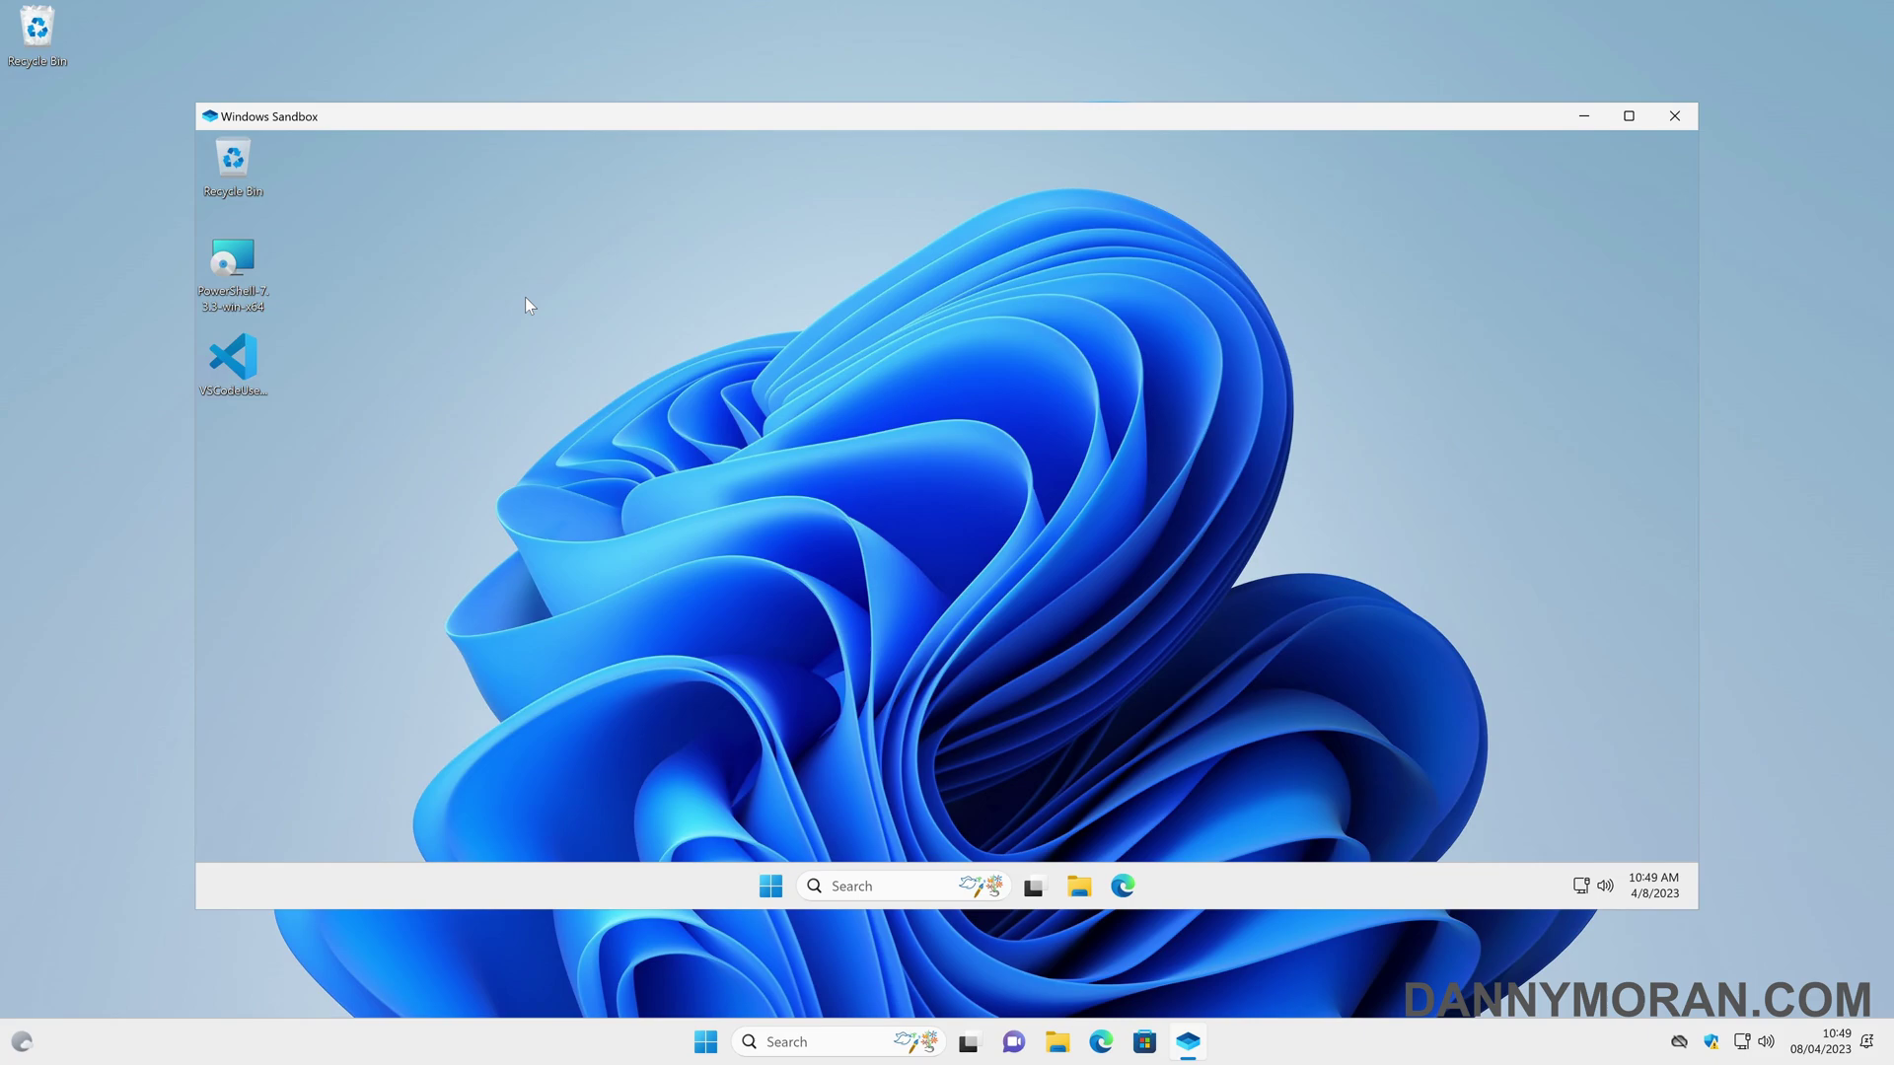
# Install PowerShell 7 in the sandbox with the default setup options.
pyautogui.doubleClick(246, 257)
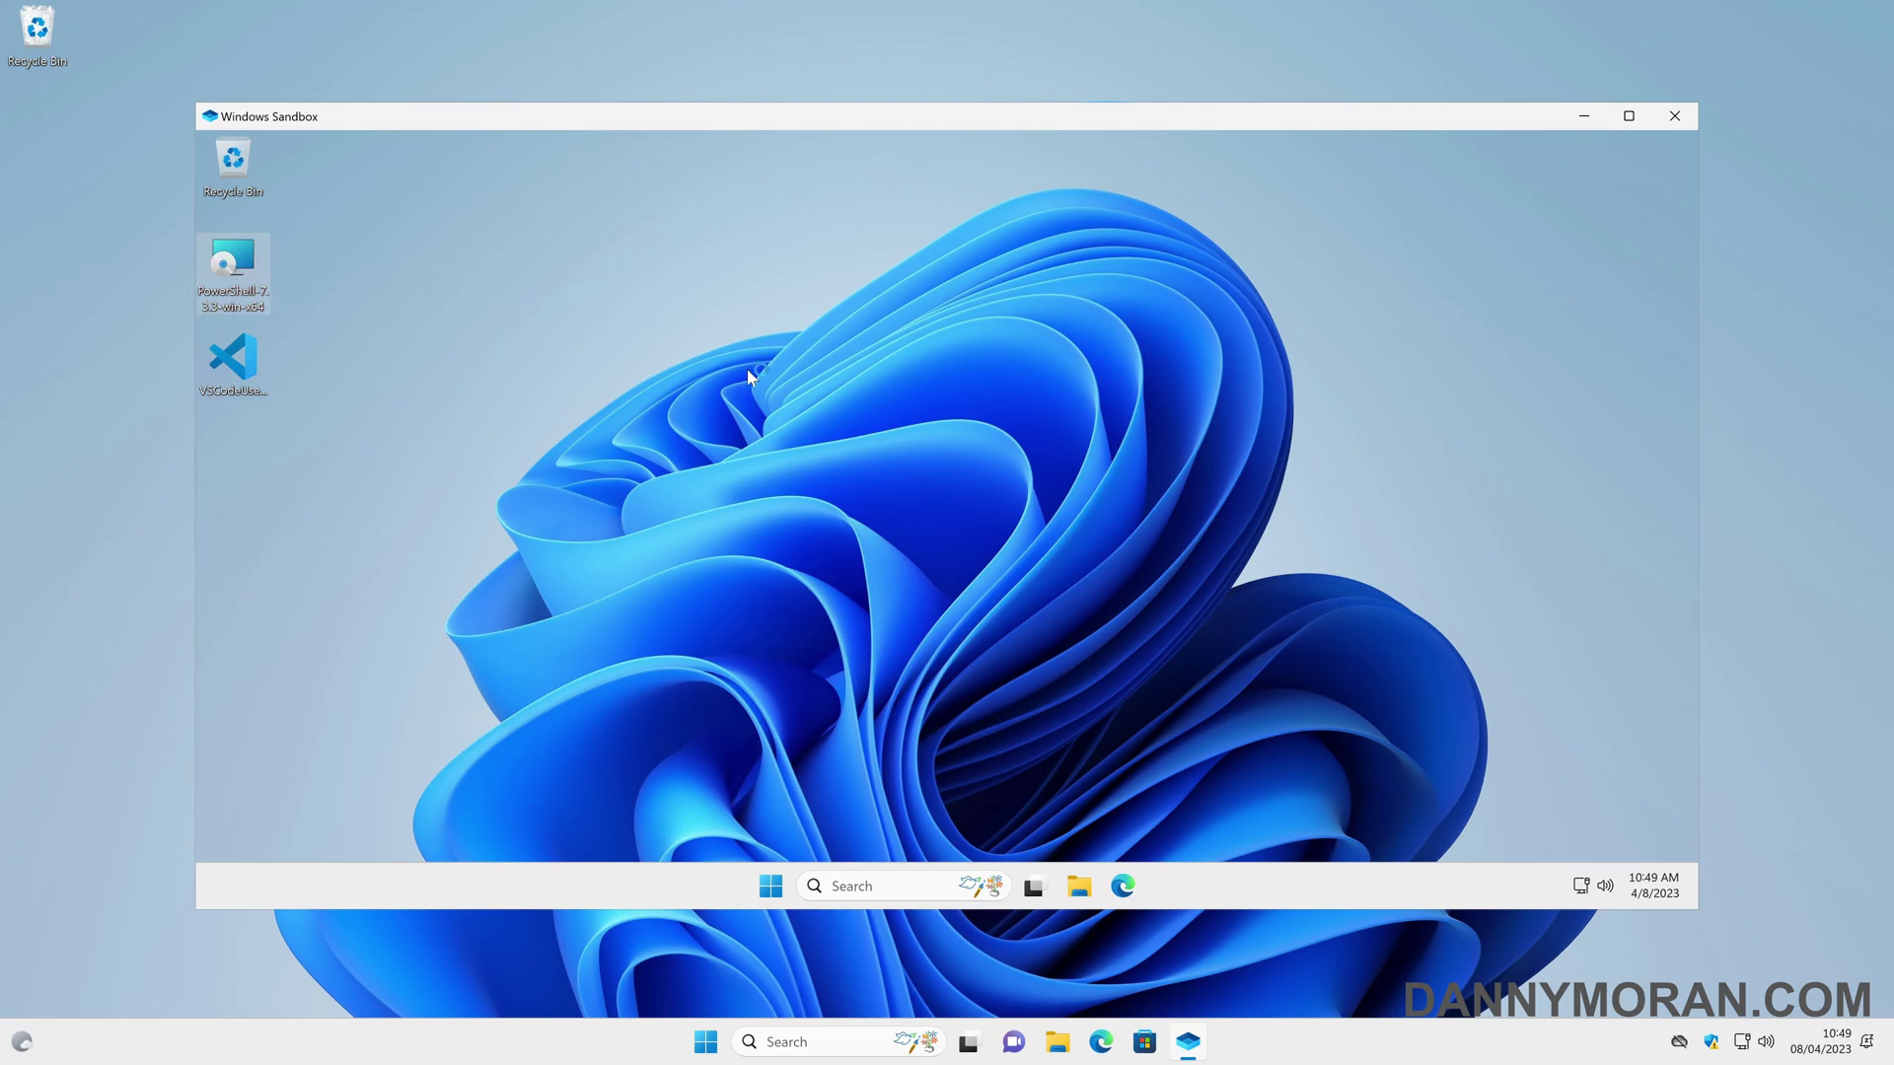
pyautogui.click(1050, 659)
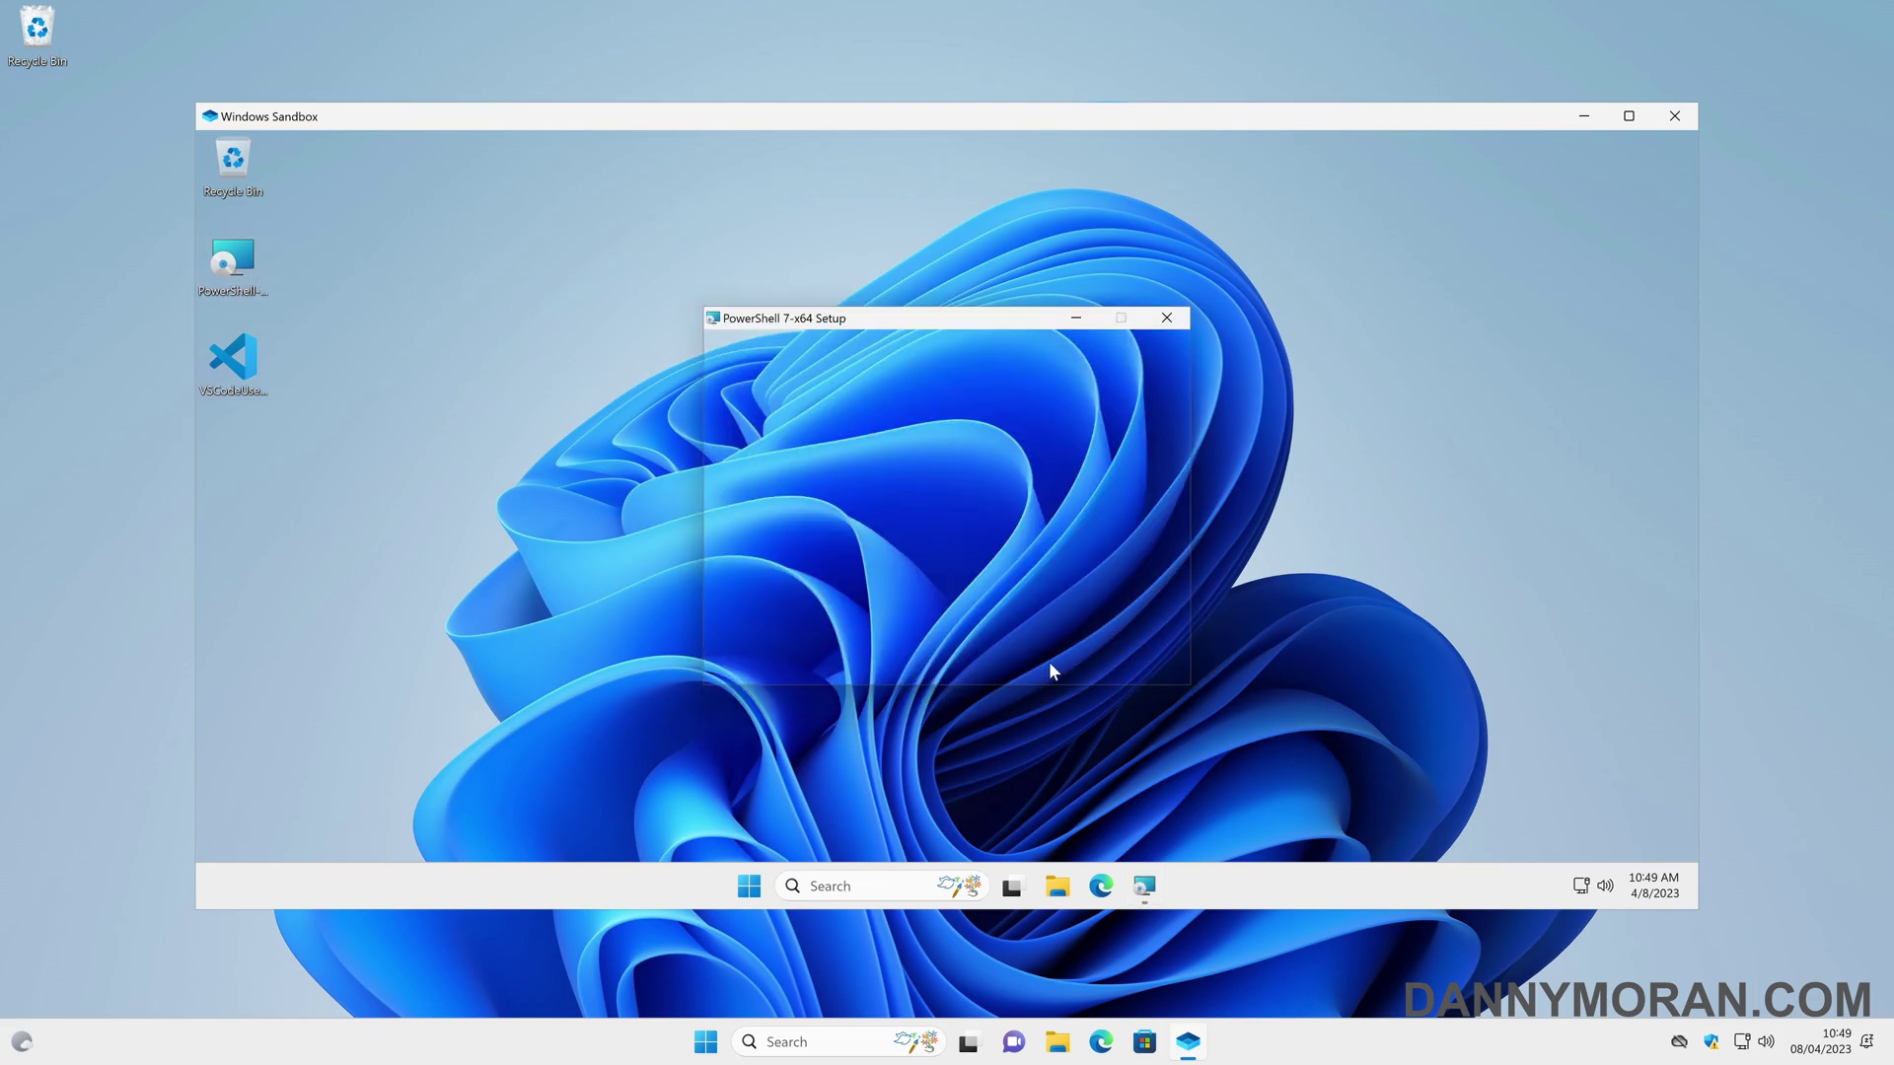
pyautogui.click(1049, 659)
pyautogui.click(1049, 660)
pyautogui.click(1050, 660)
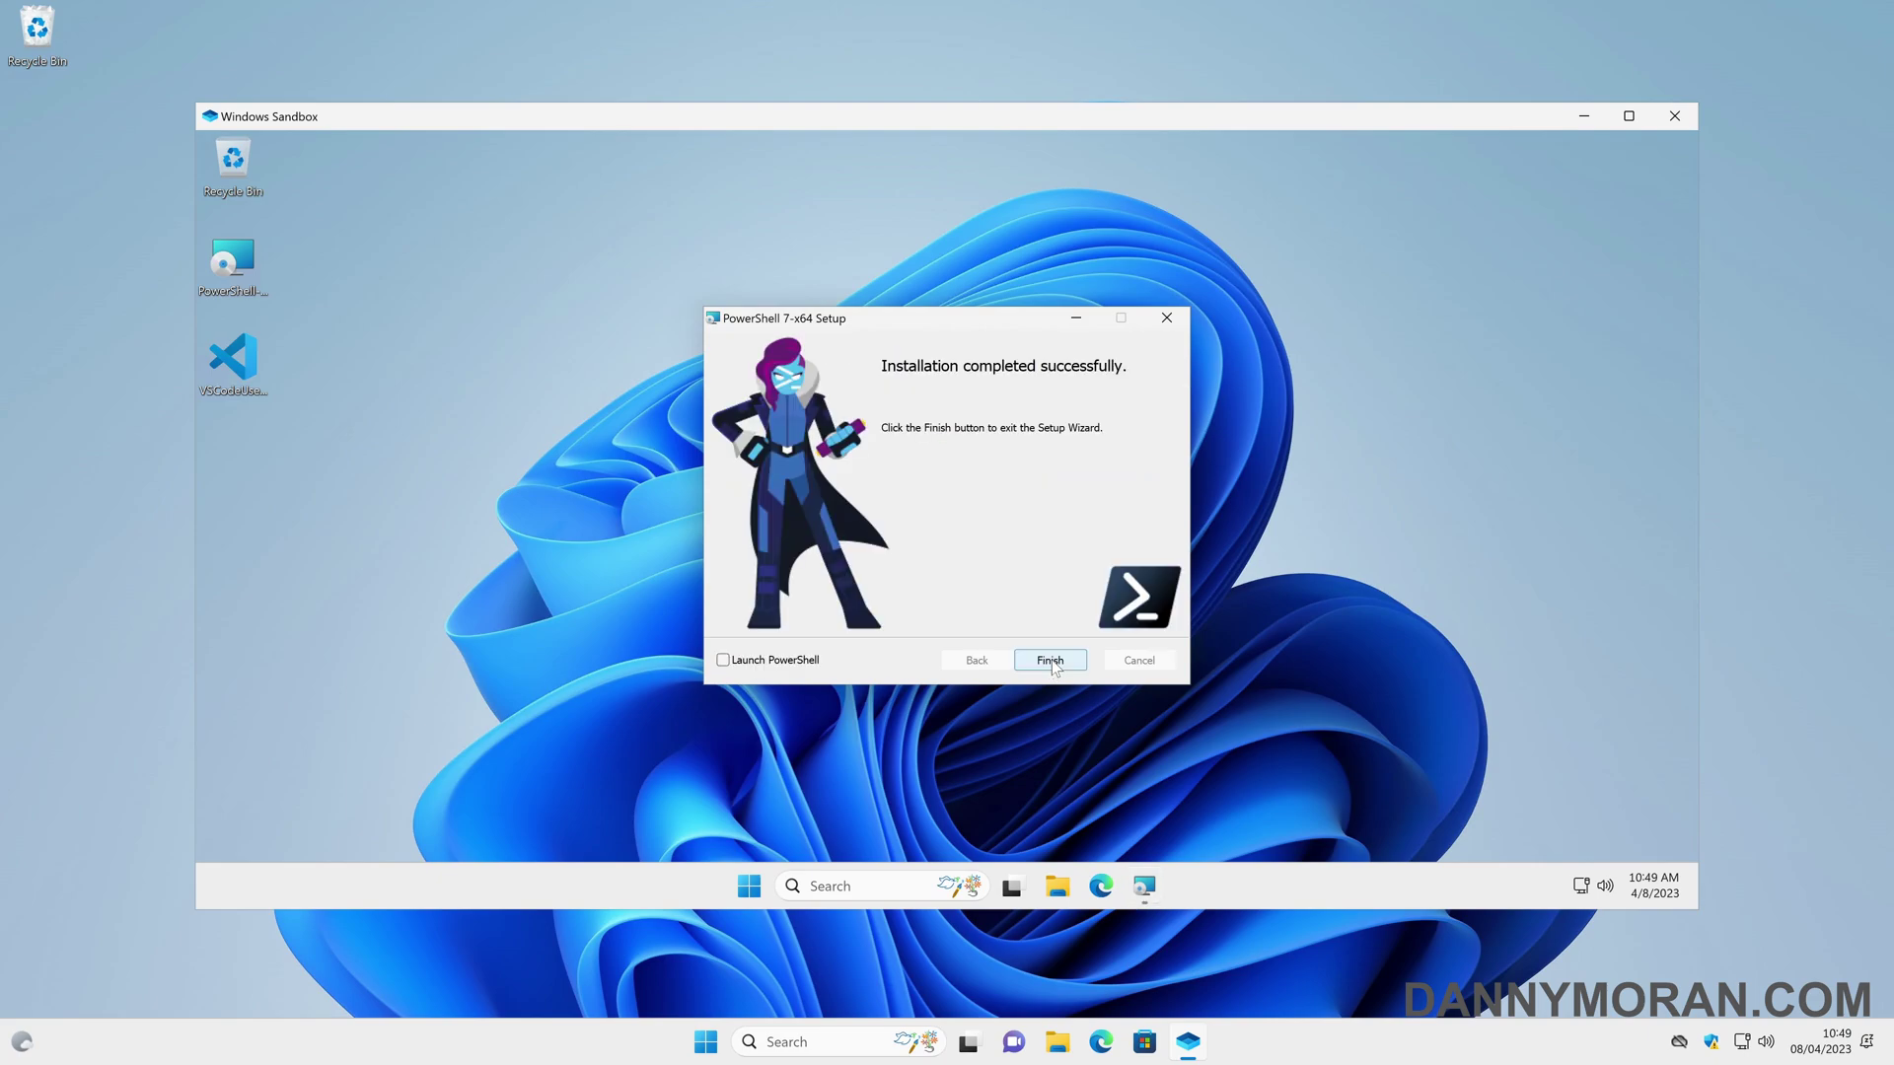
pyautogui.click(1050, 660)
# Launch PowerShell 7 (x64) from All apps, reposition its window, then close it.
pyautogui.click(771, 886)
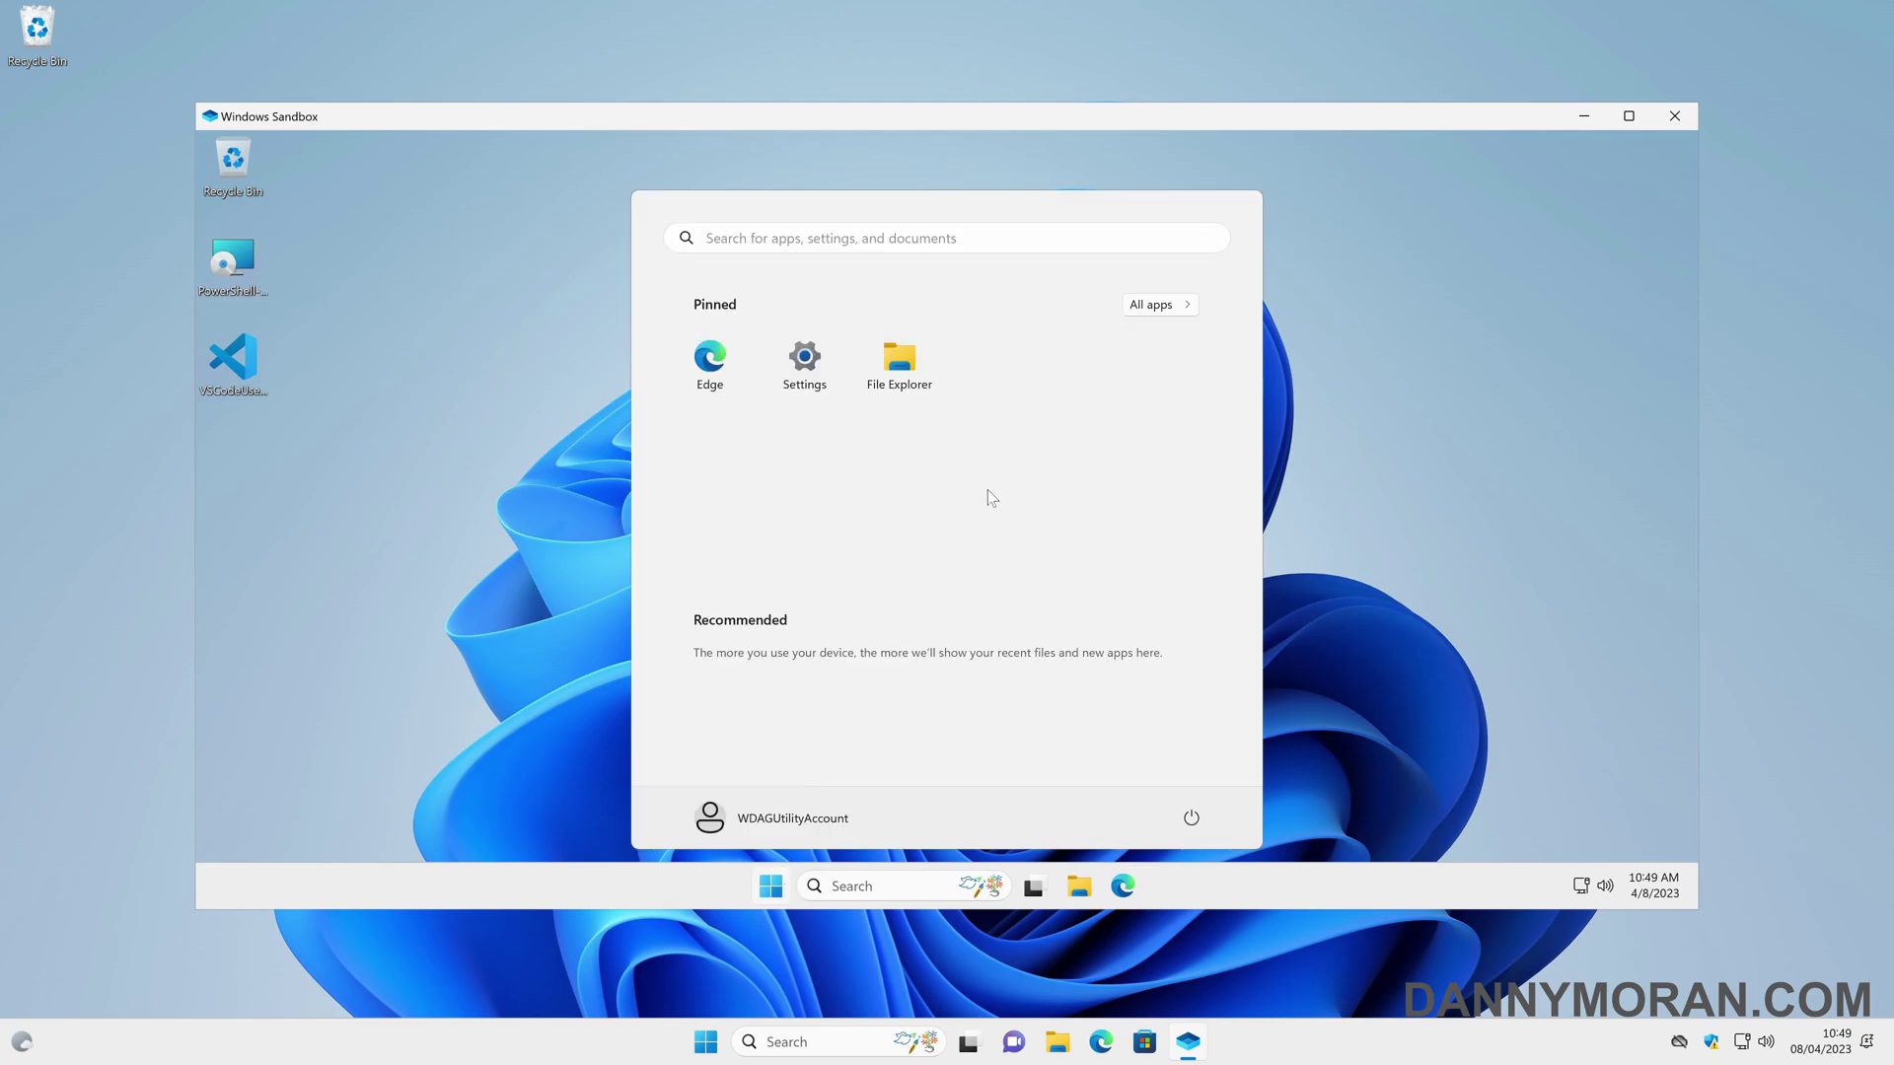
pyautogui.click(1144, 306)
pyautogui.scroll(-3, 885, 464)
pyautogui.click(833, 542)
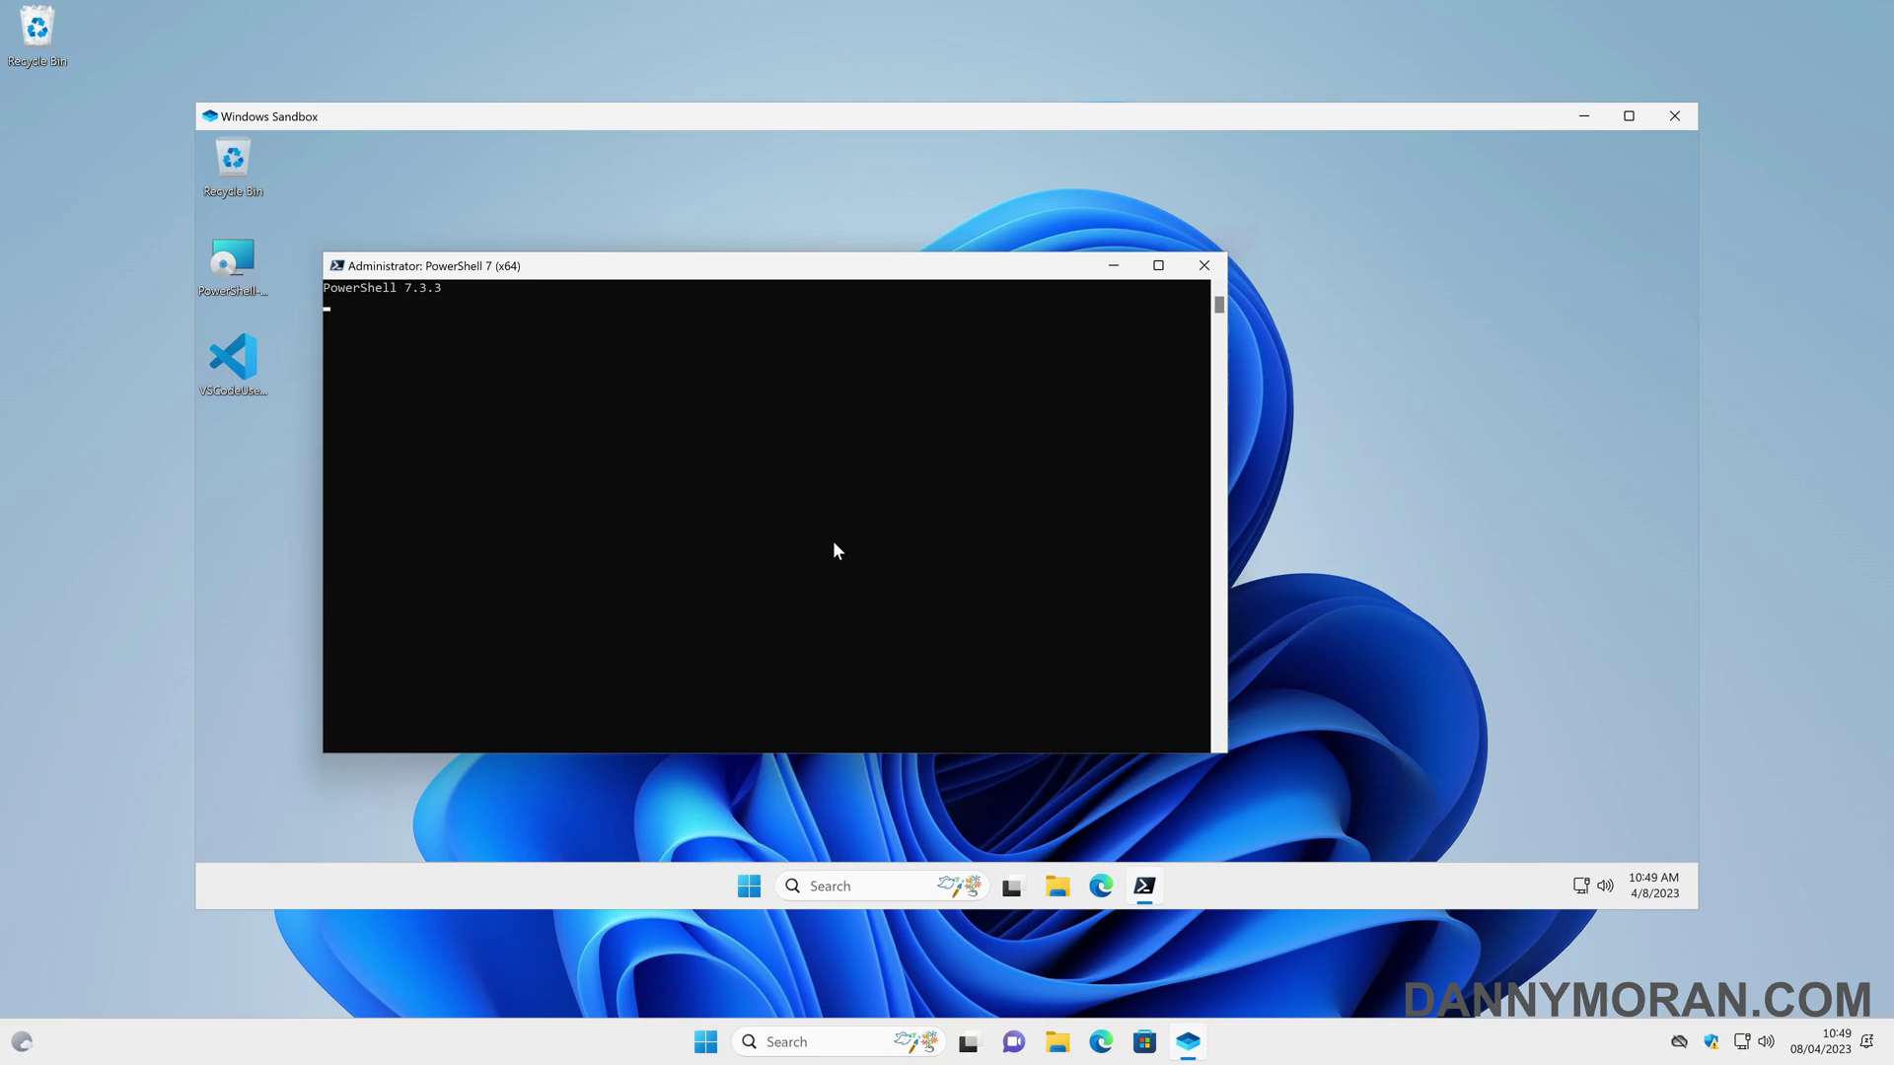
pyautogui.moveTo(663, 267); pyautogui.dragTo(697, 253)
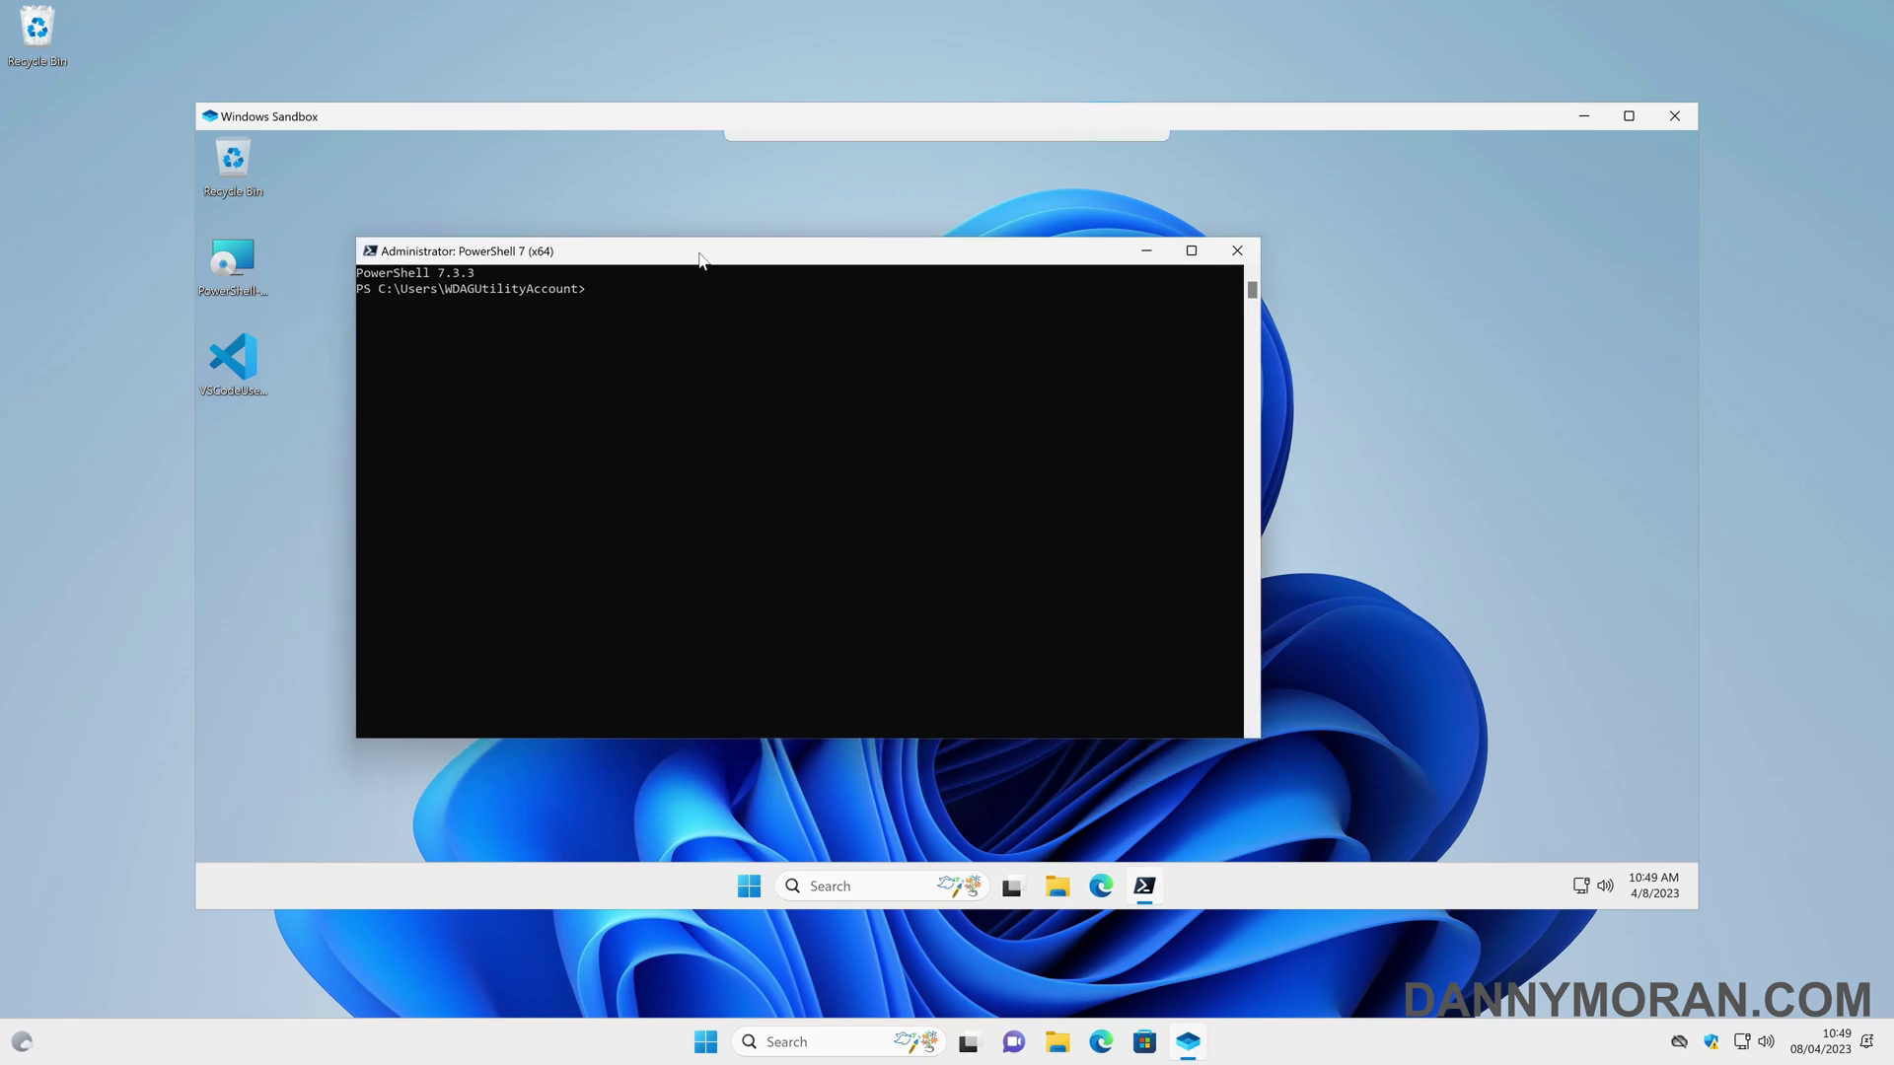
pyautogui.click(1238, 251)
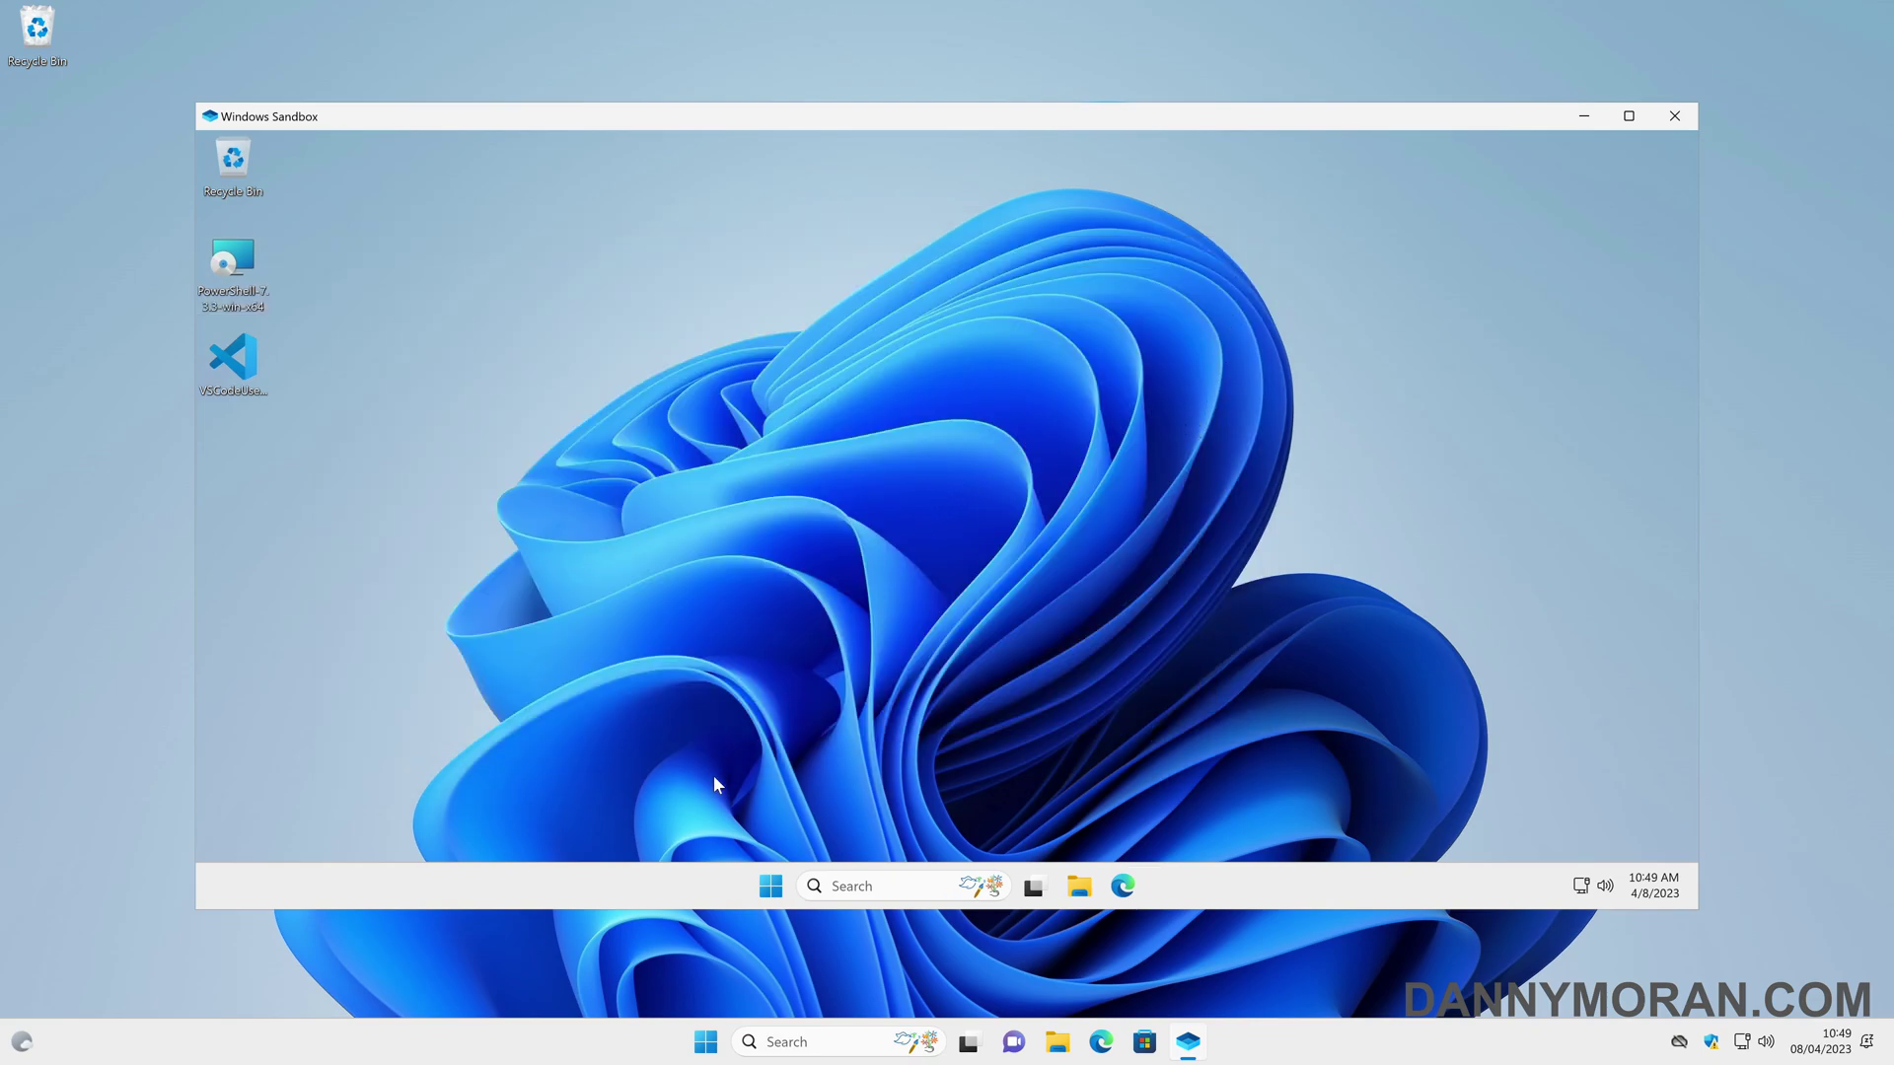
# Restart the sandbox from the Start button's Shut down or sign out menu.
pyautogui.rightClick(772, 887)
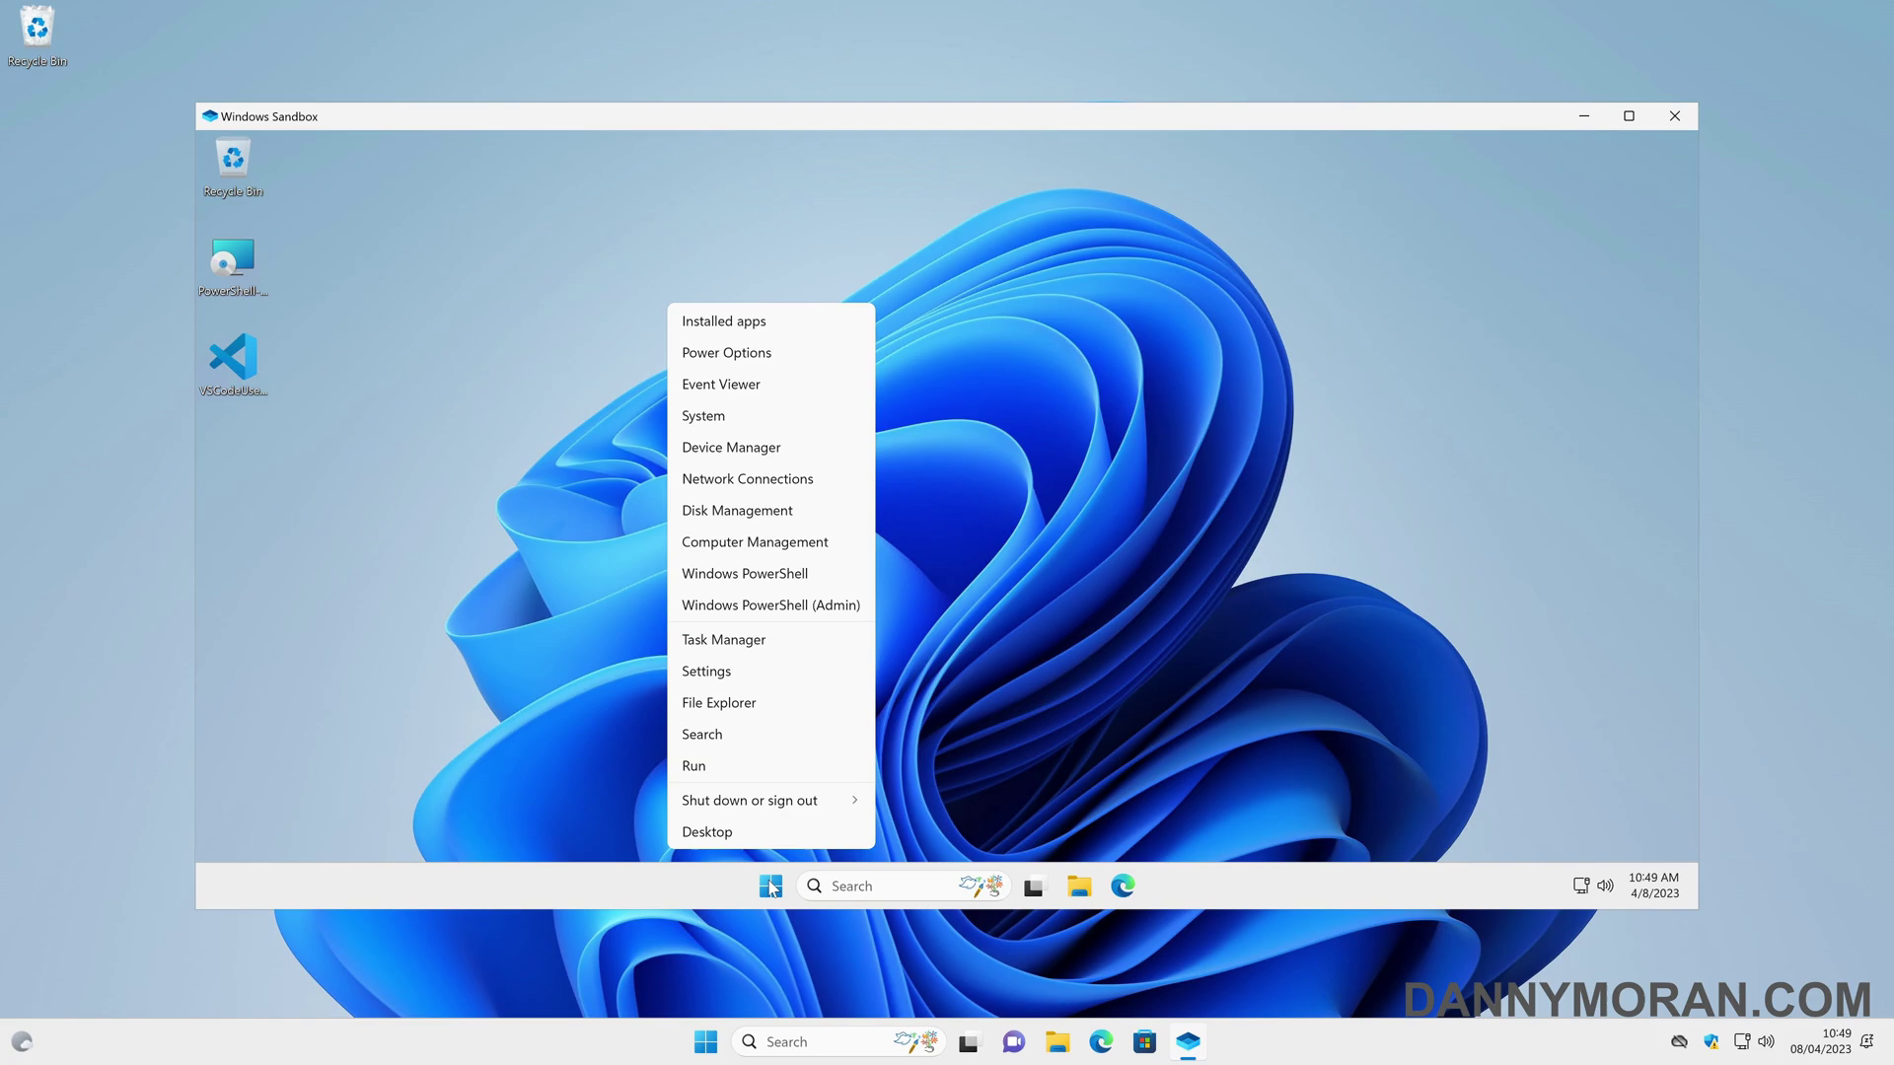
pyautogui.moveTo(805, 802)
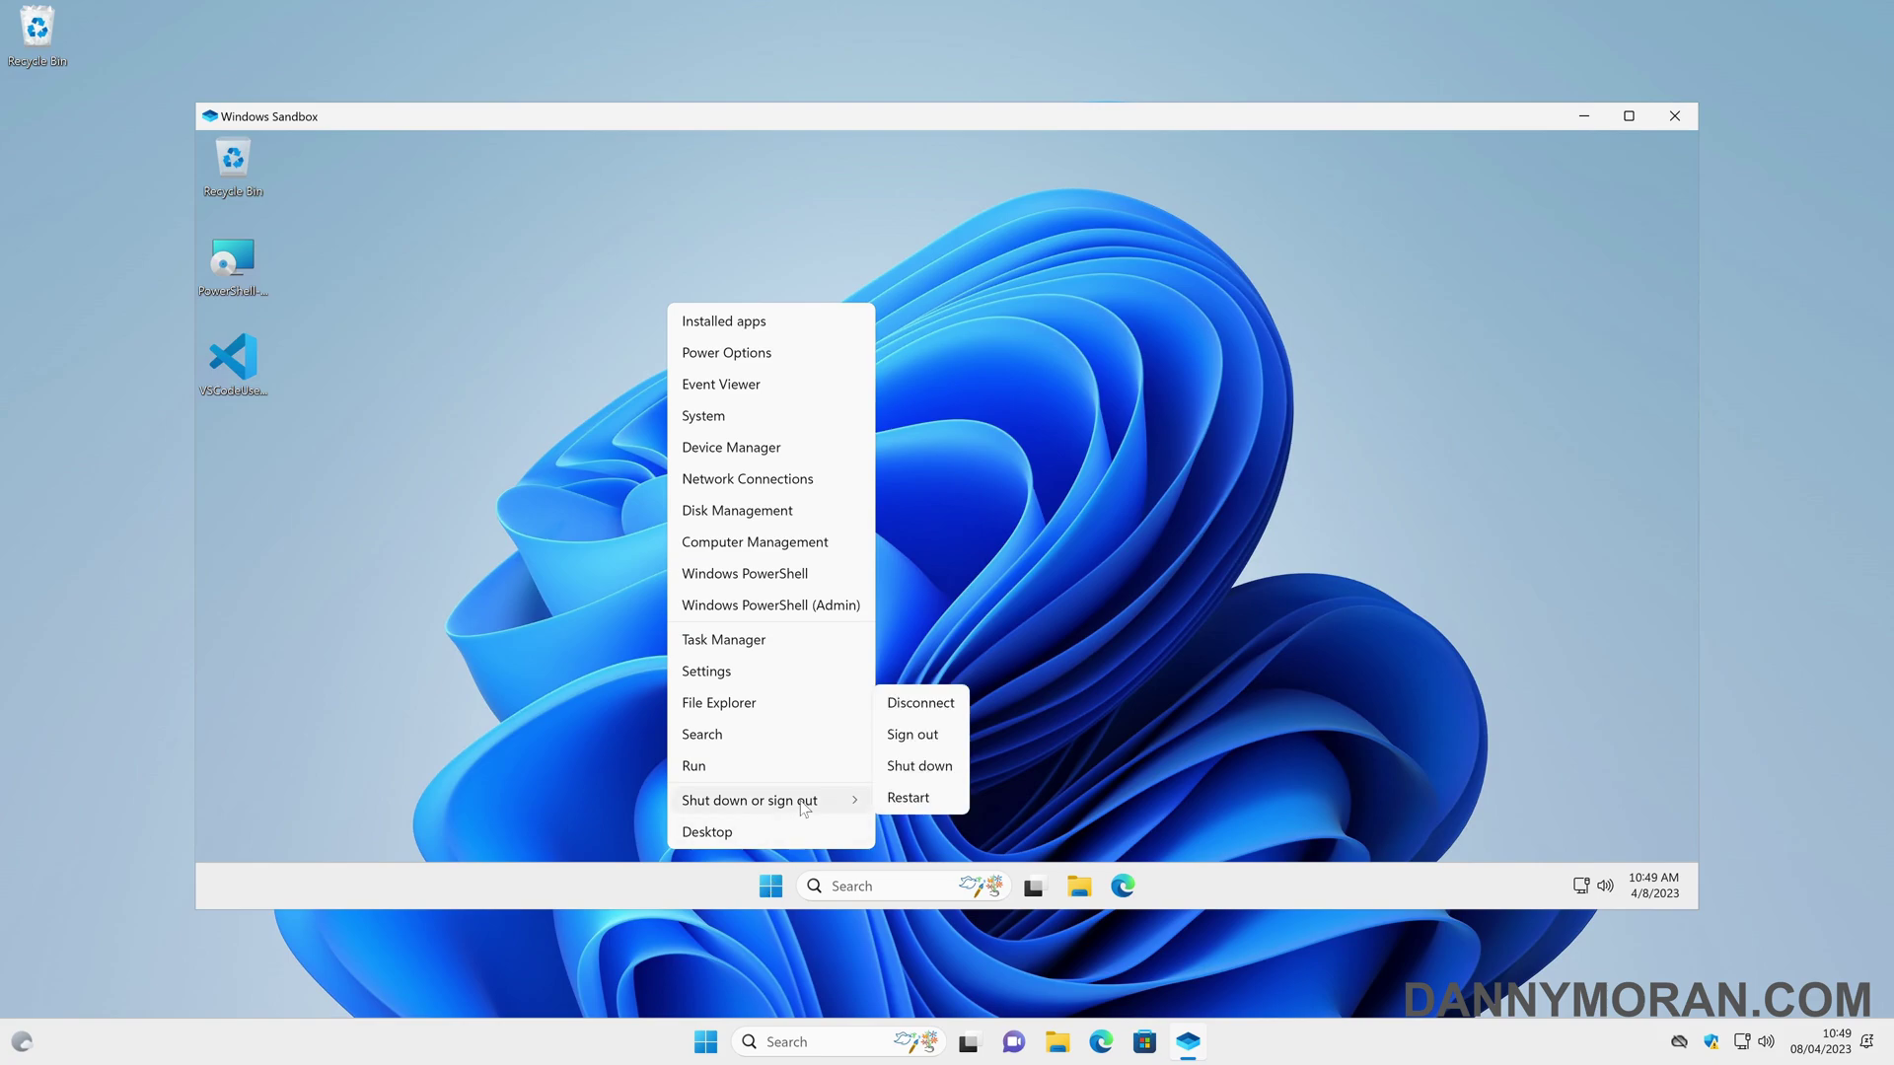
pyautogui.click(942, 799)
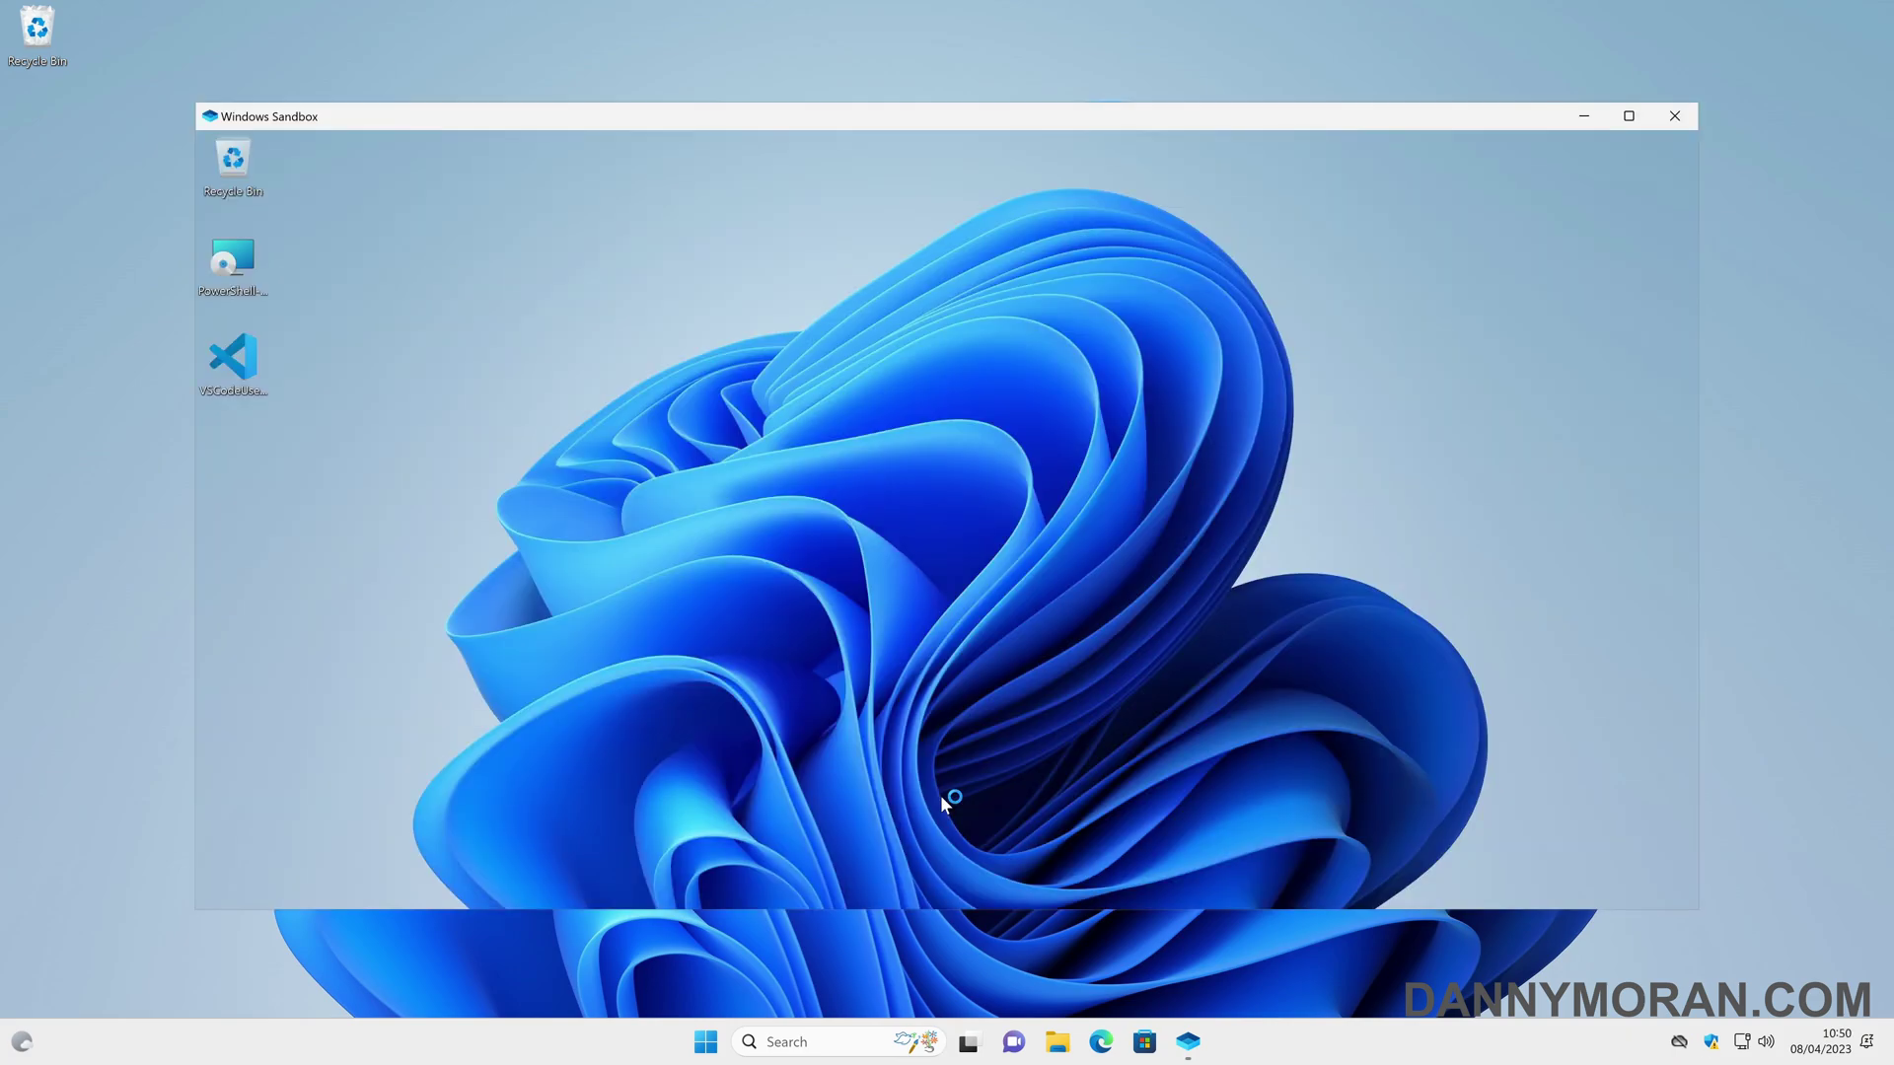
# After the restart, launch PowerShell 7 (x64) again from the sandbox's All apps list.
pyautogui.moveTo(388, 515); pyautogui.dragTo(215, 264)
pyautogui.click(819, 449)
pyautogui.click(771, 885)
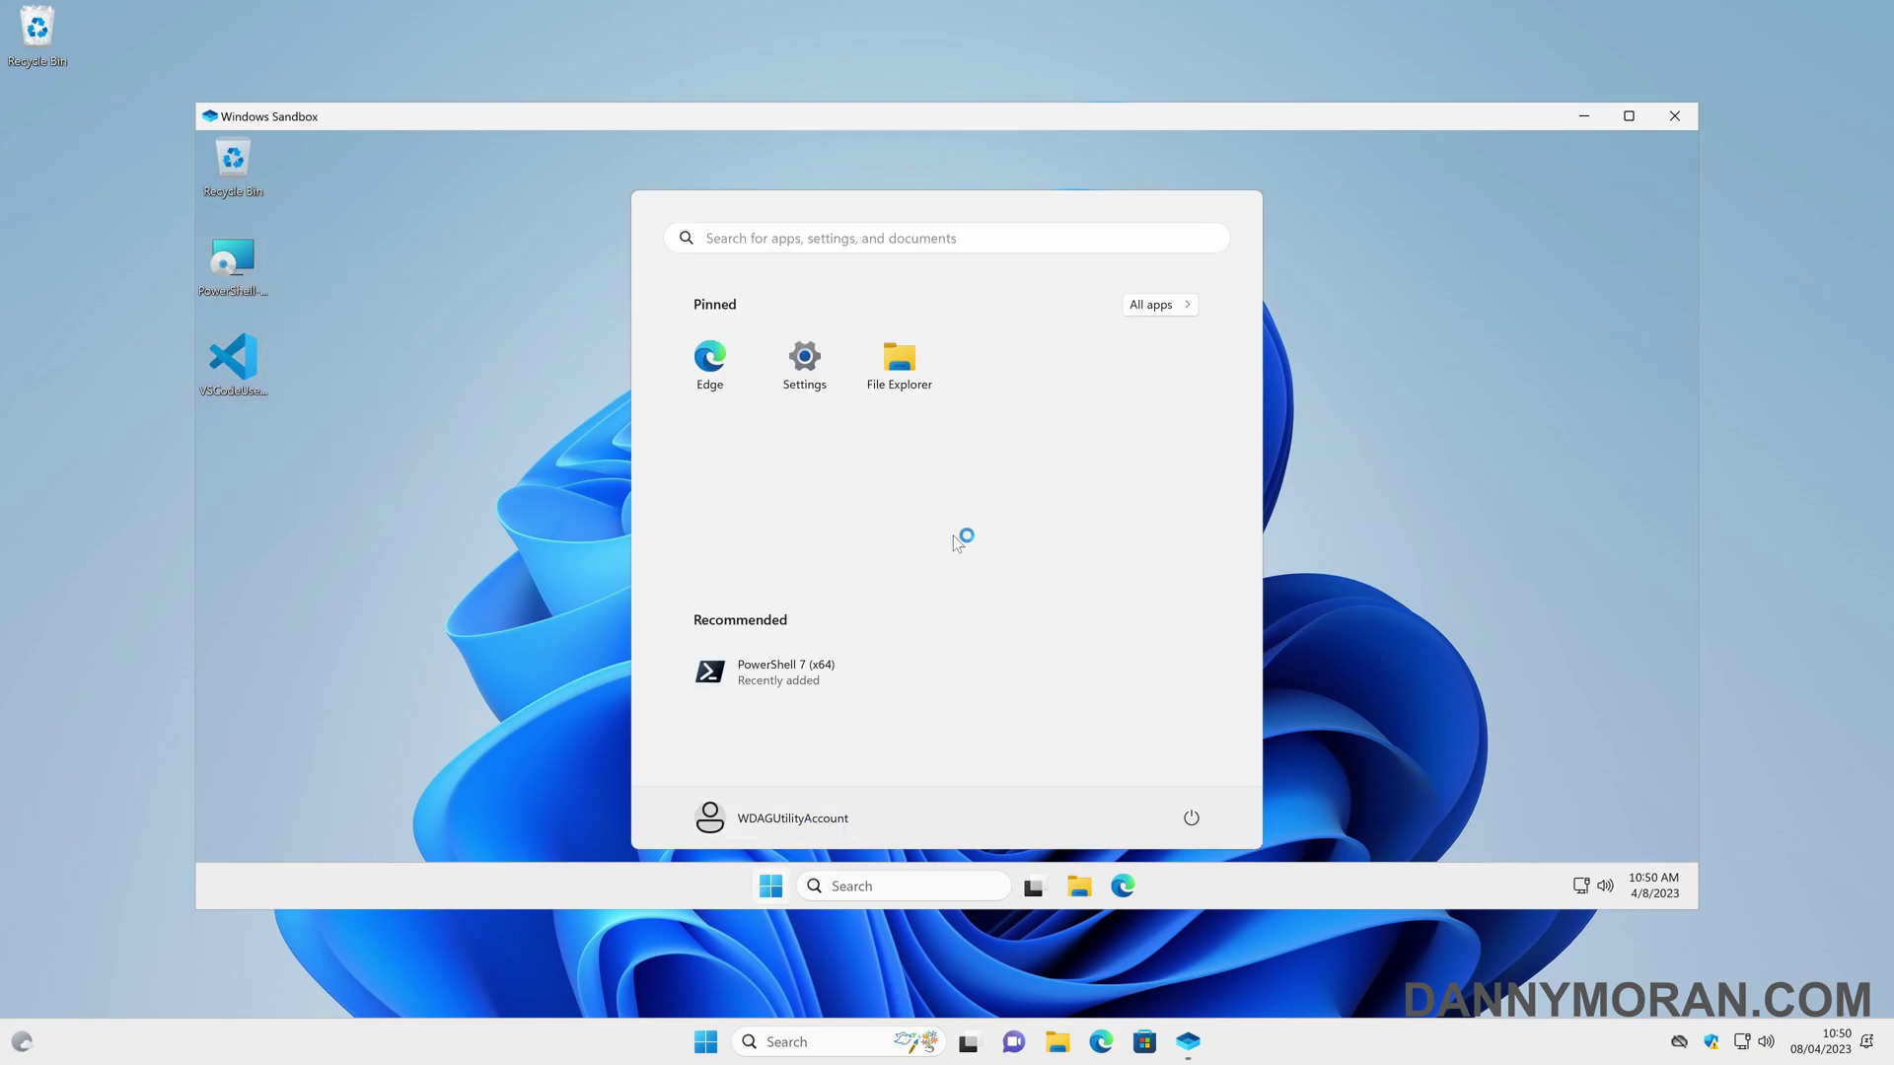
pyautogui.click(1163, 308)
pyautogui.scroll(-4, 880, 549)
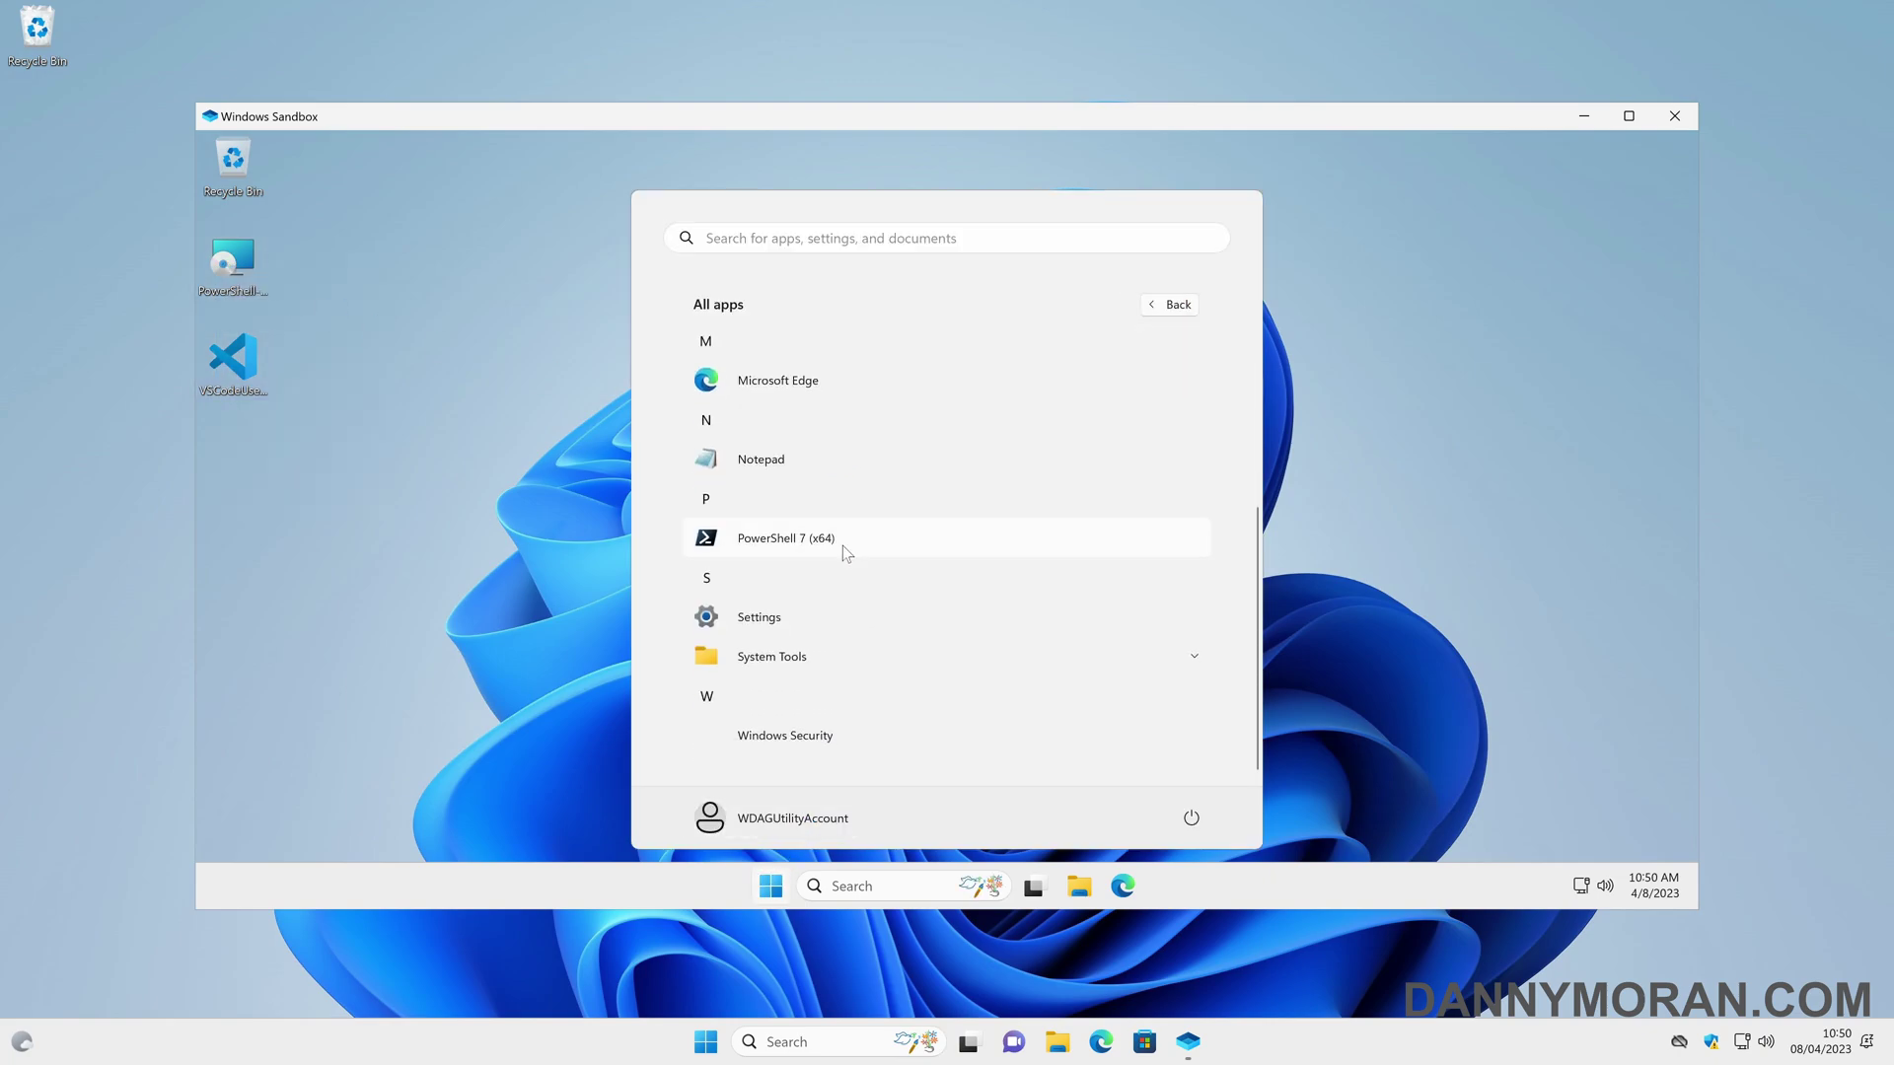
pyautogui.click(843, 546)
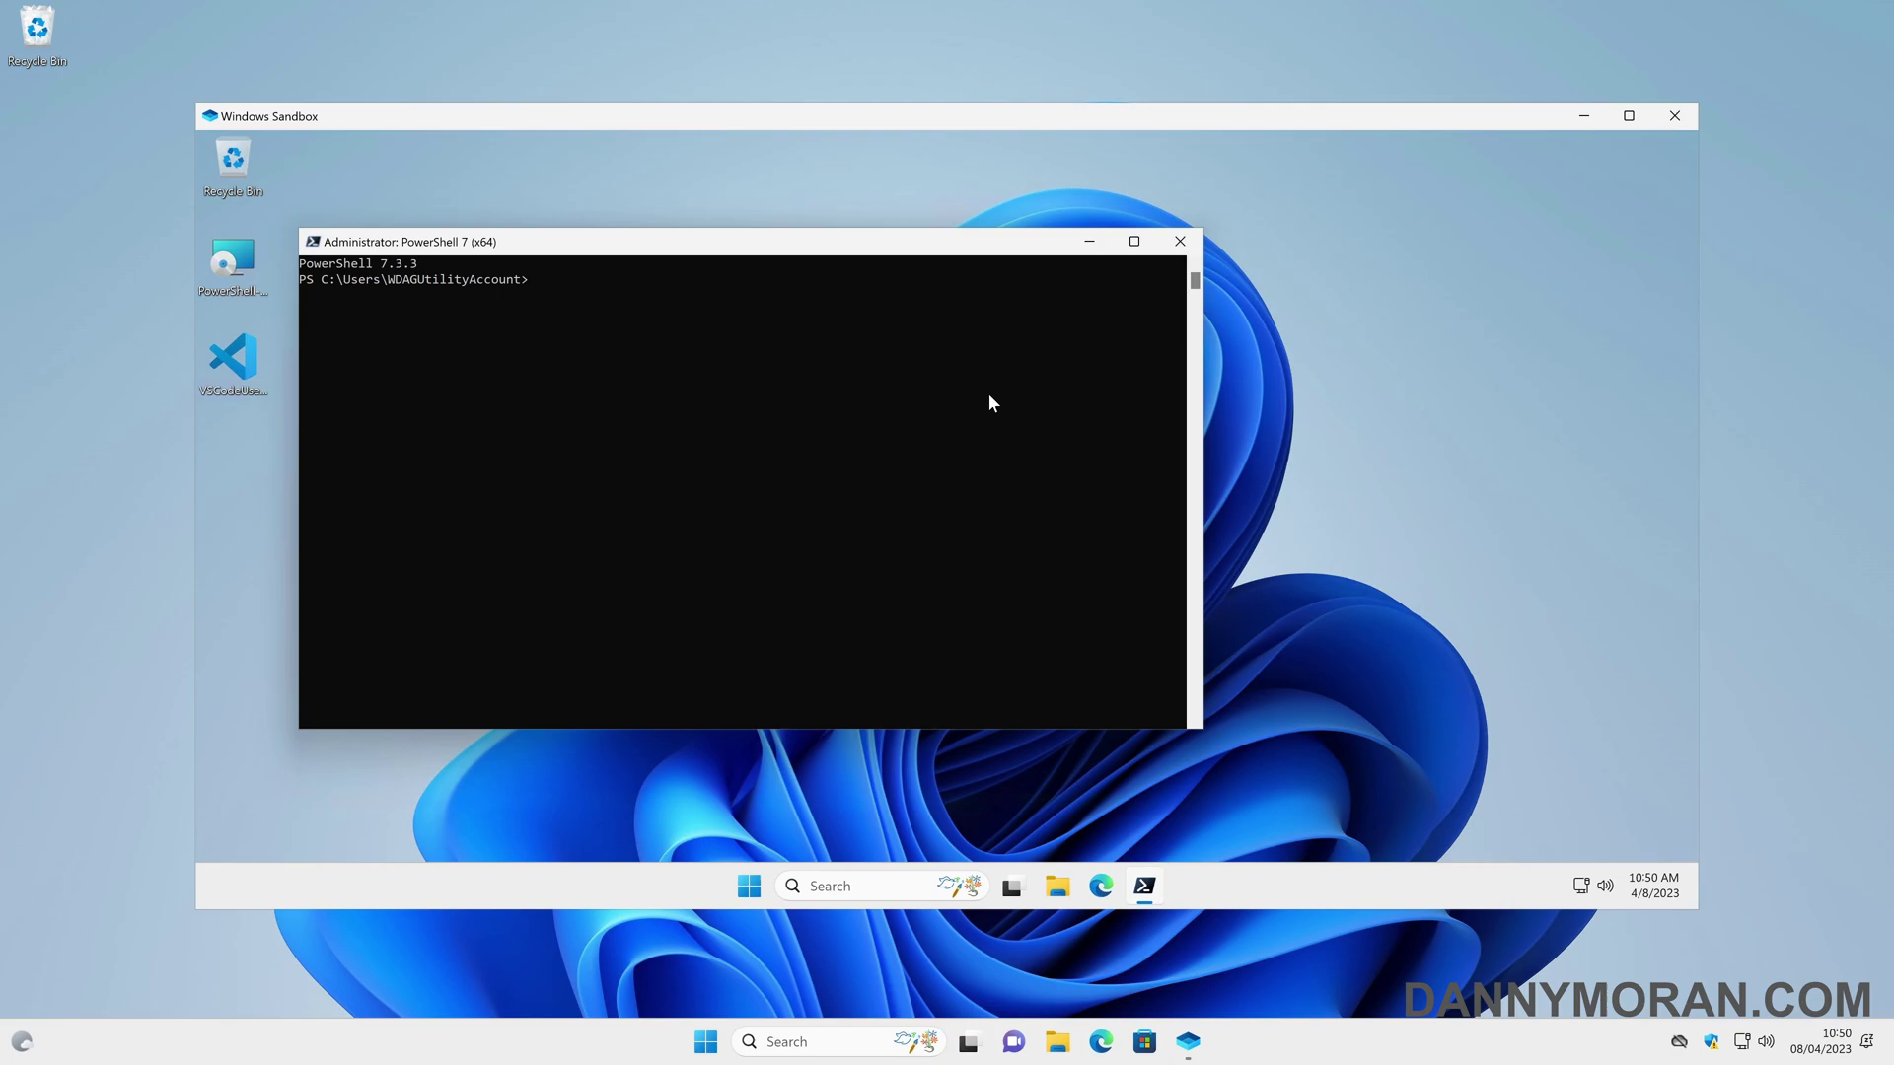
# Close PowerShell, sign out of the sandbox and confirm discarding its contents.
pyautogui.click(1179, 242)
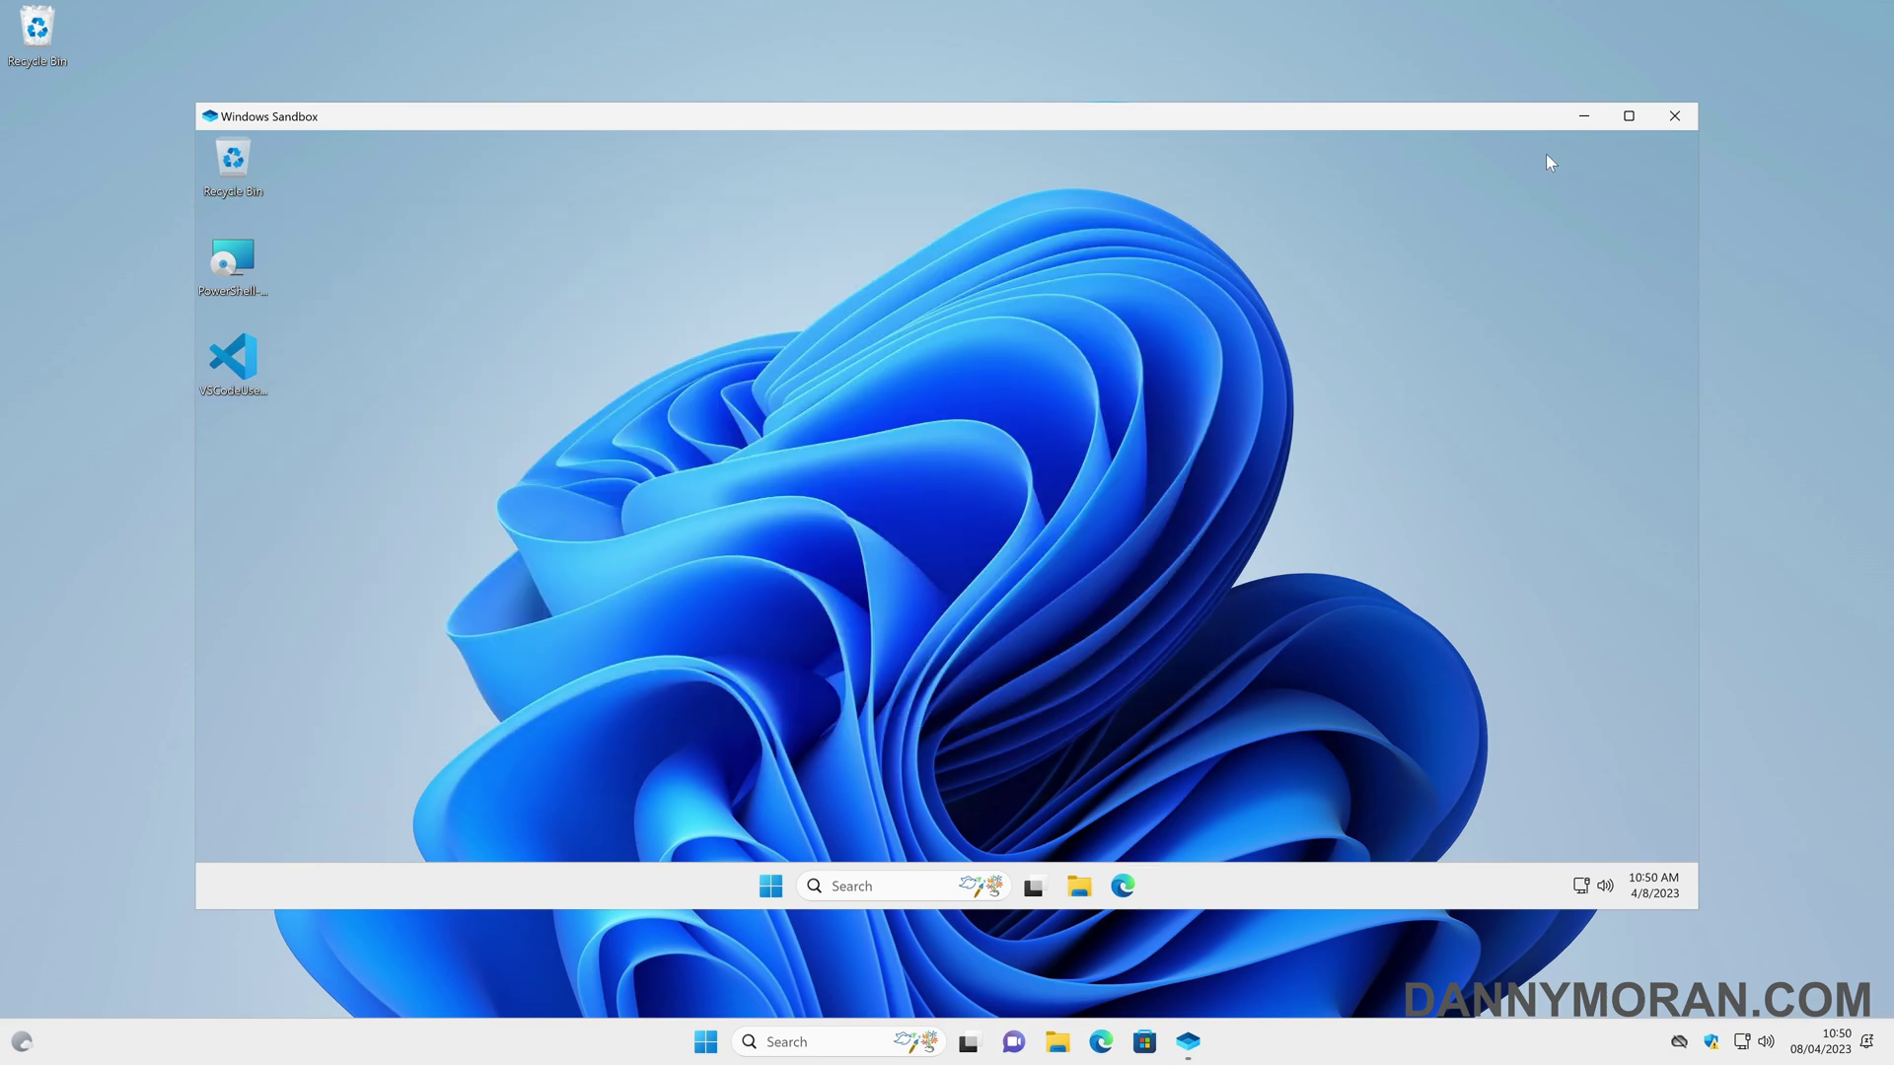
pyautogui.rightClick(776, 891)
pyautogui.moveTo(838, 800)
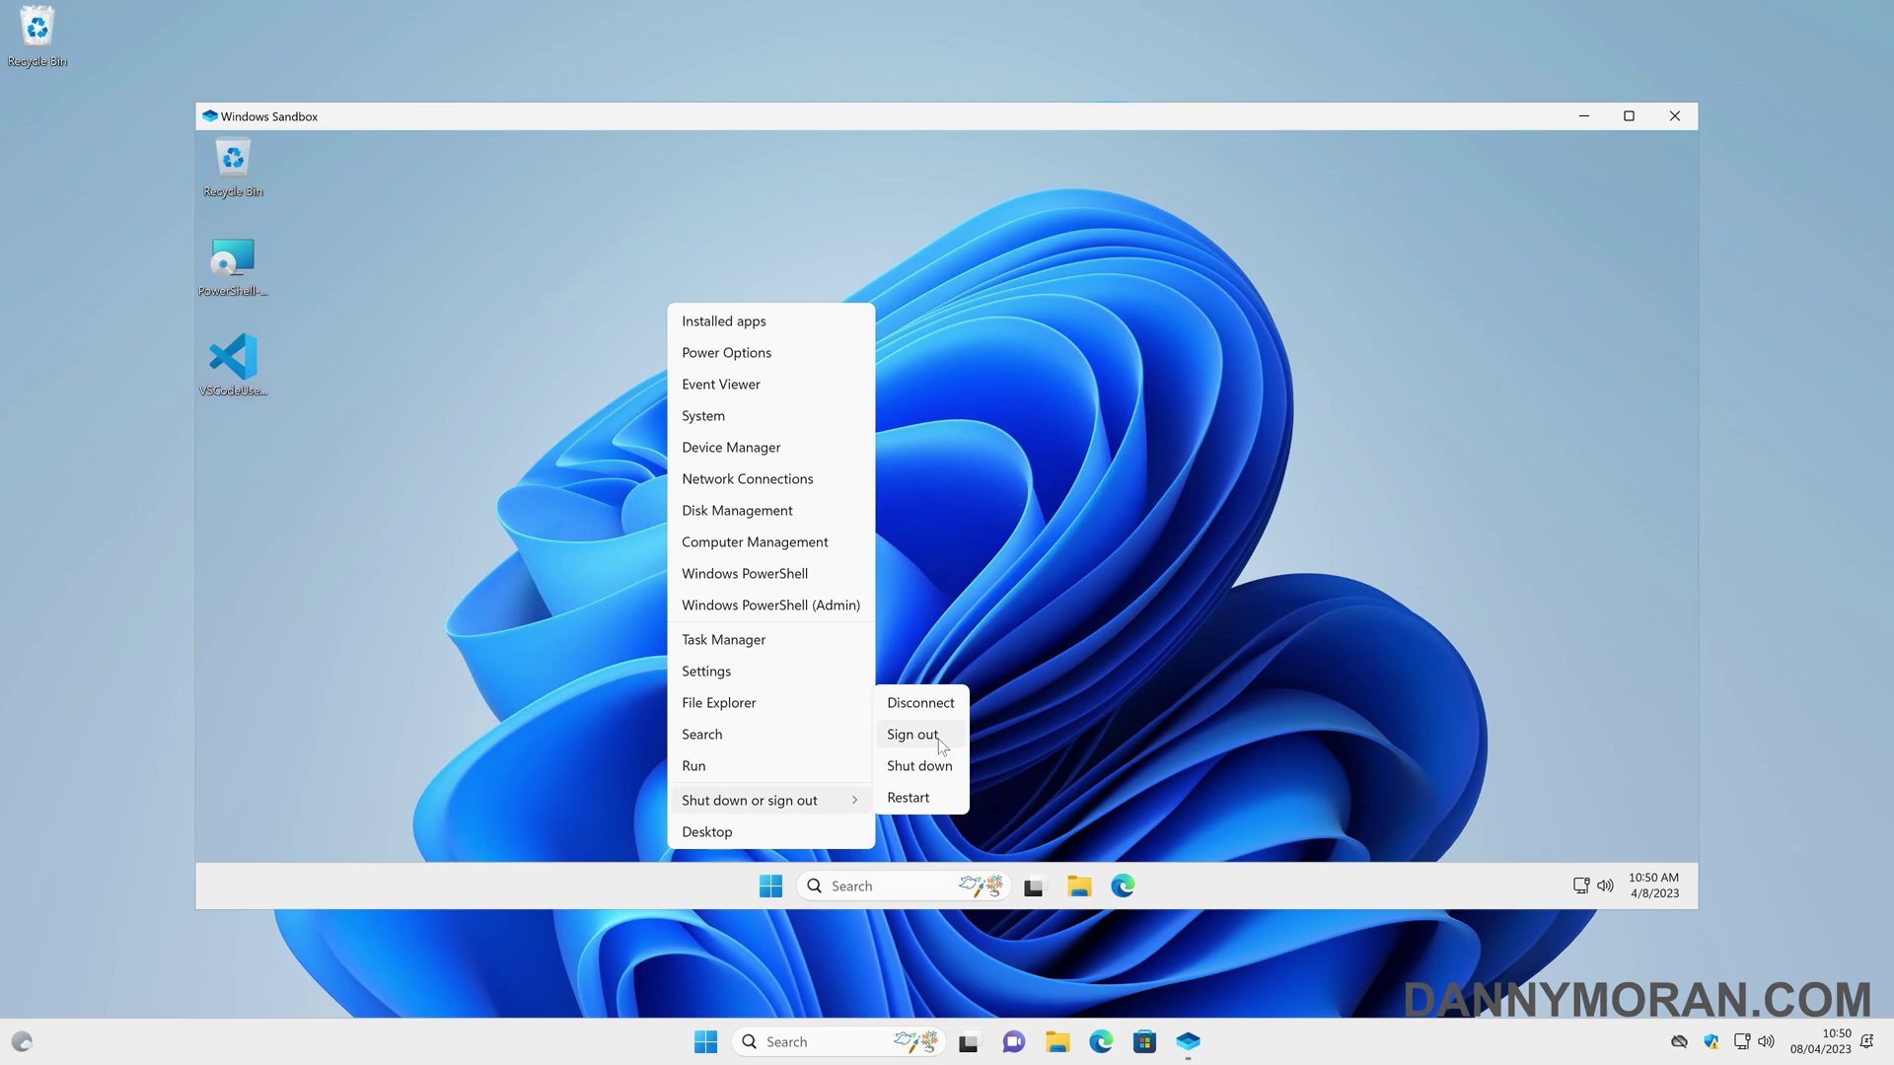
pyautogui.click(1674, 115)
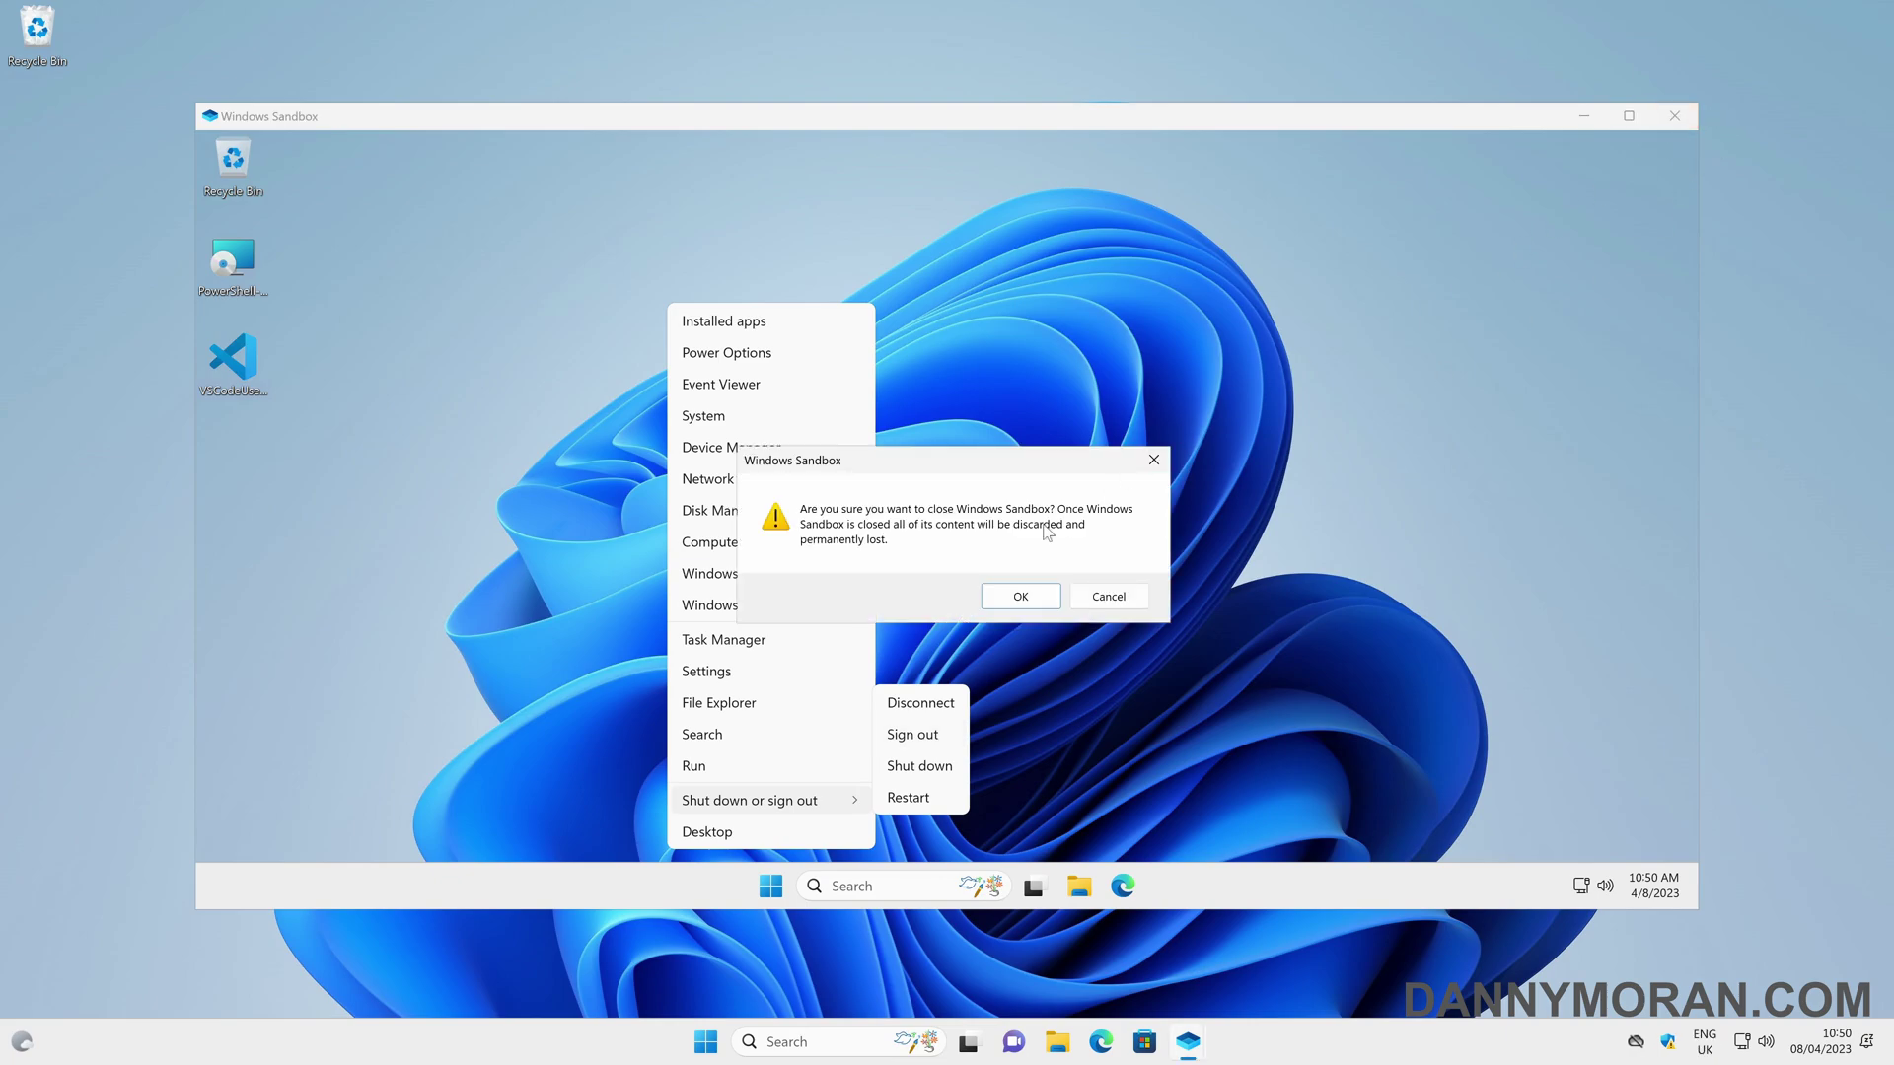
pyautogui.click(1022, 413)
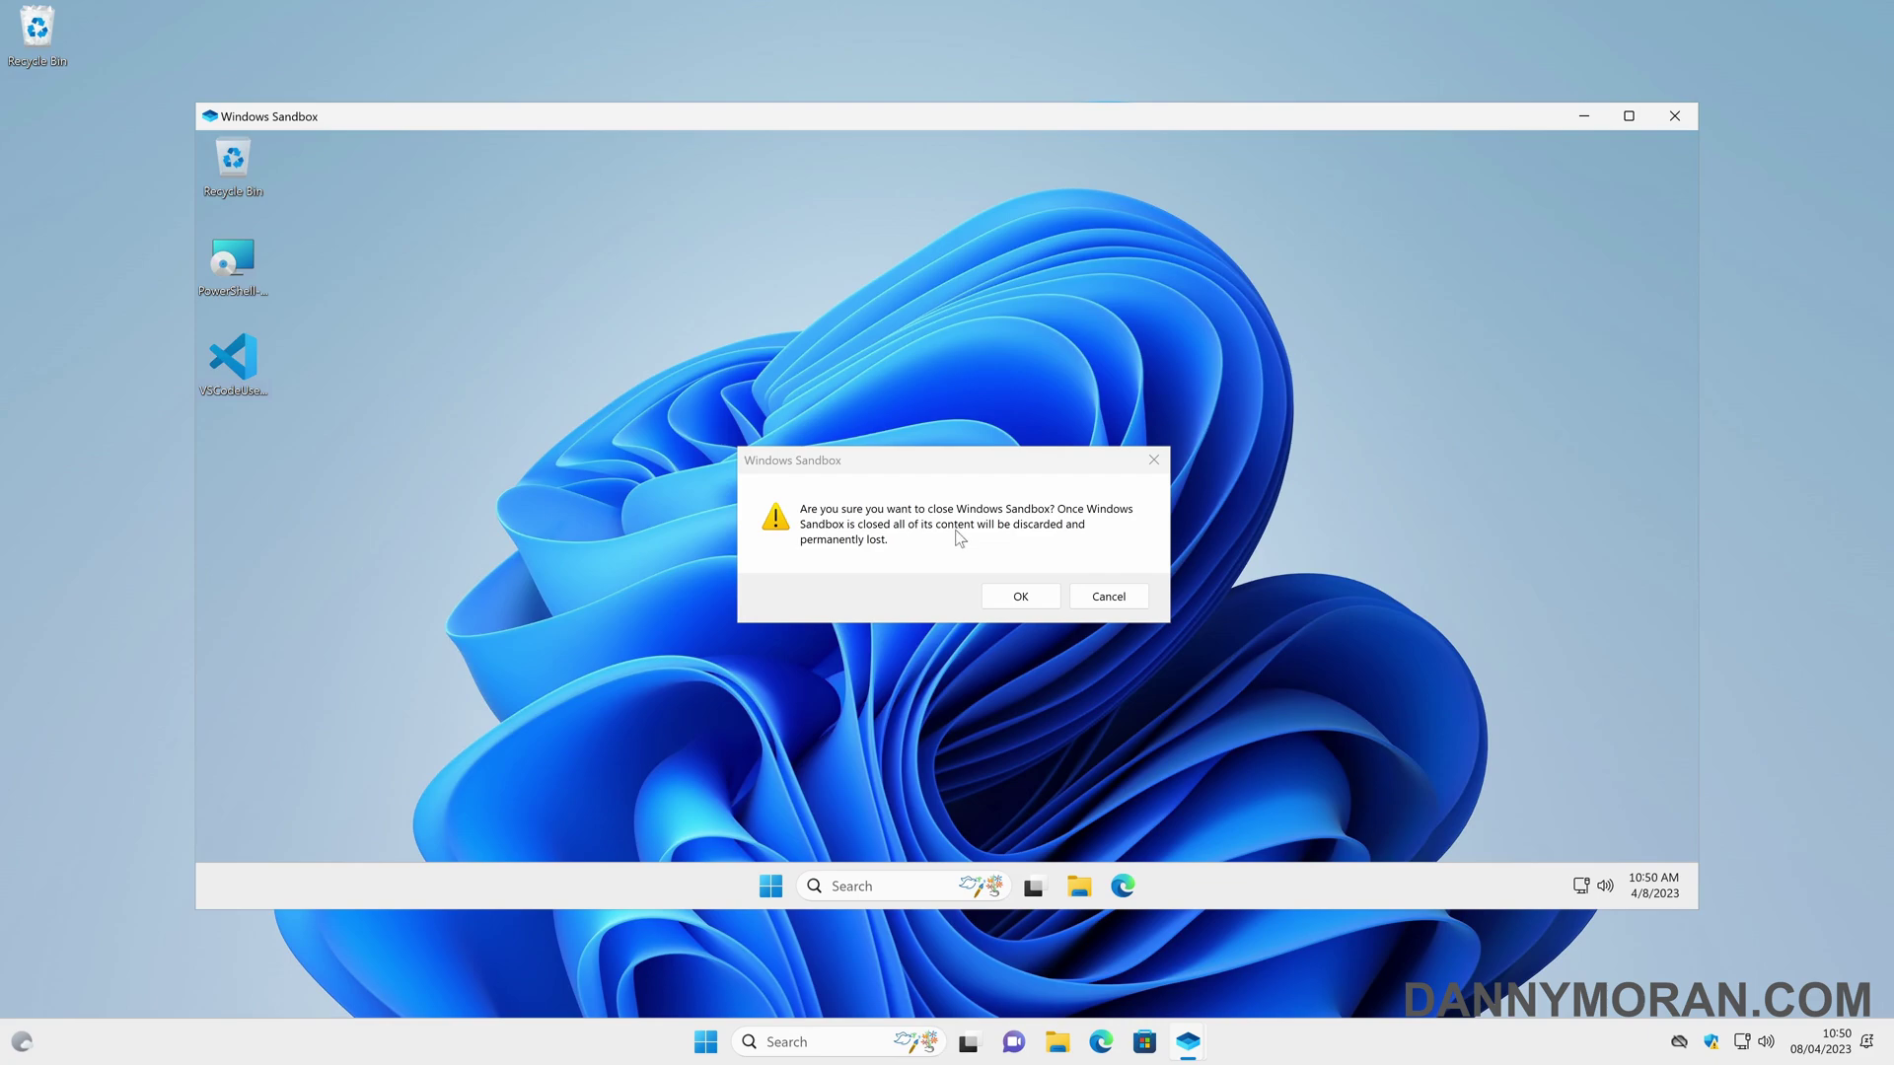
pyautogui.click(1021, 597)
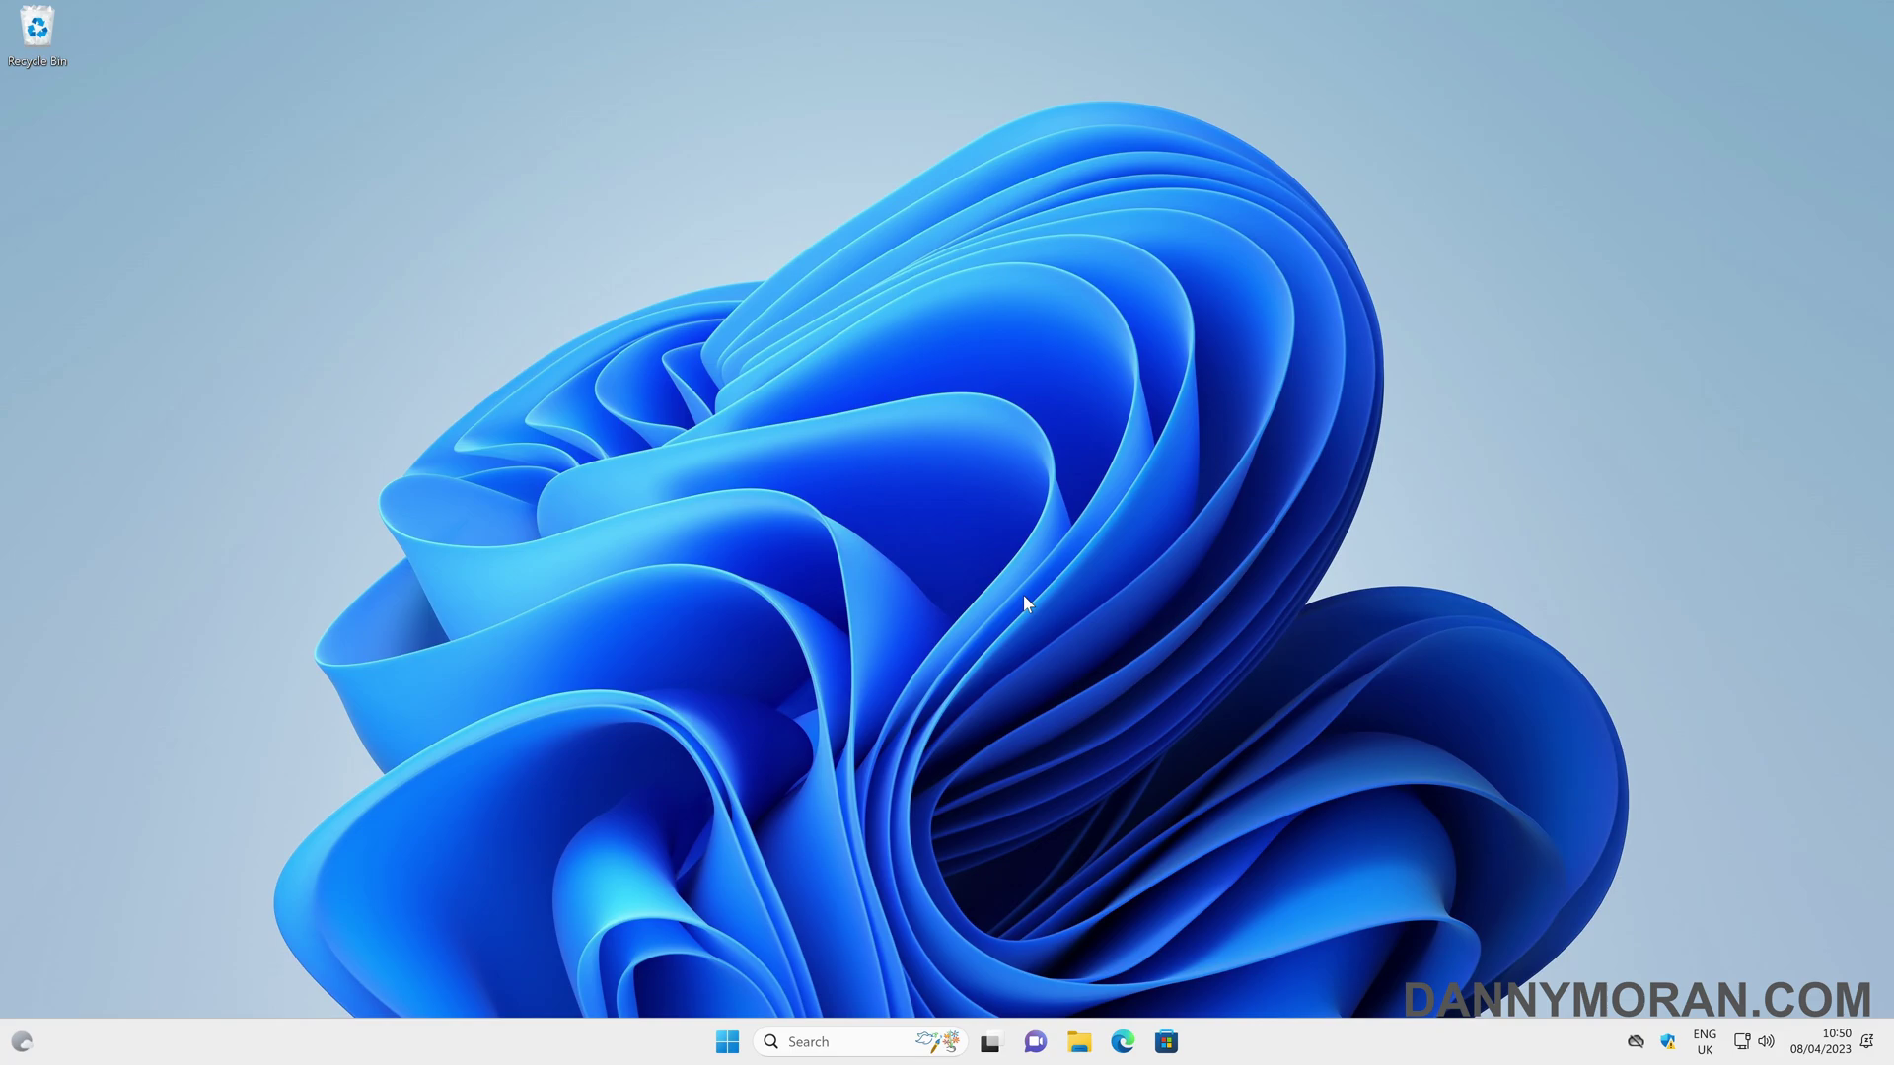
# Relaunch Windows Sandbox by searching 'sand' and check its fresh Start menu.
pyautogui.press('super')
pyautogui.write('sand')
pyautogui.press('Escape')
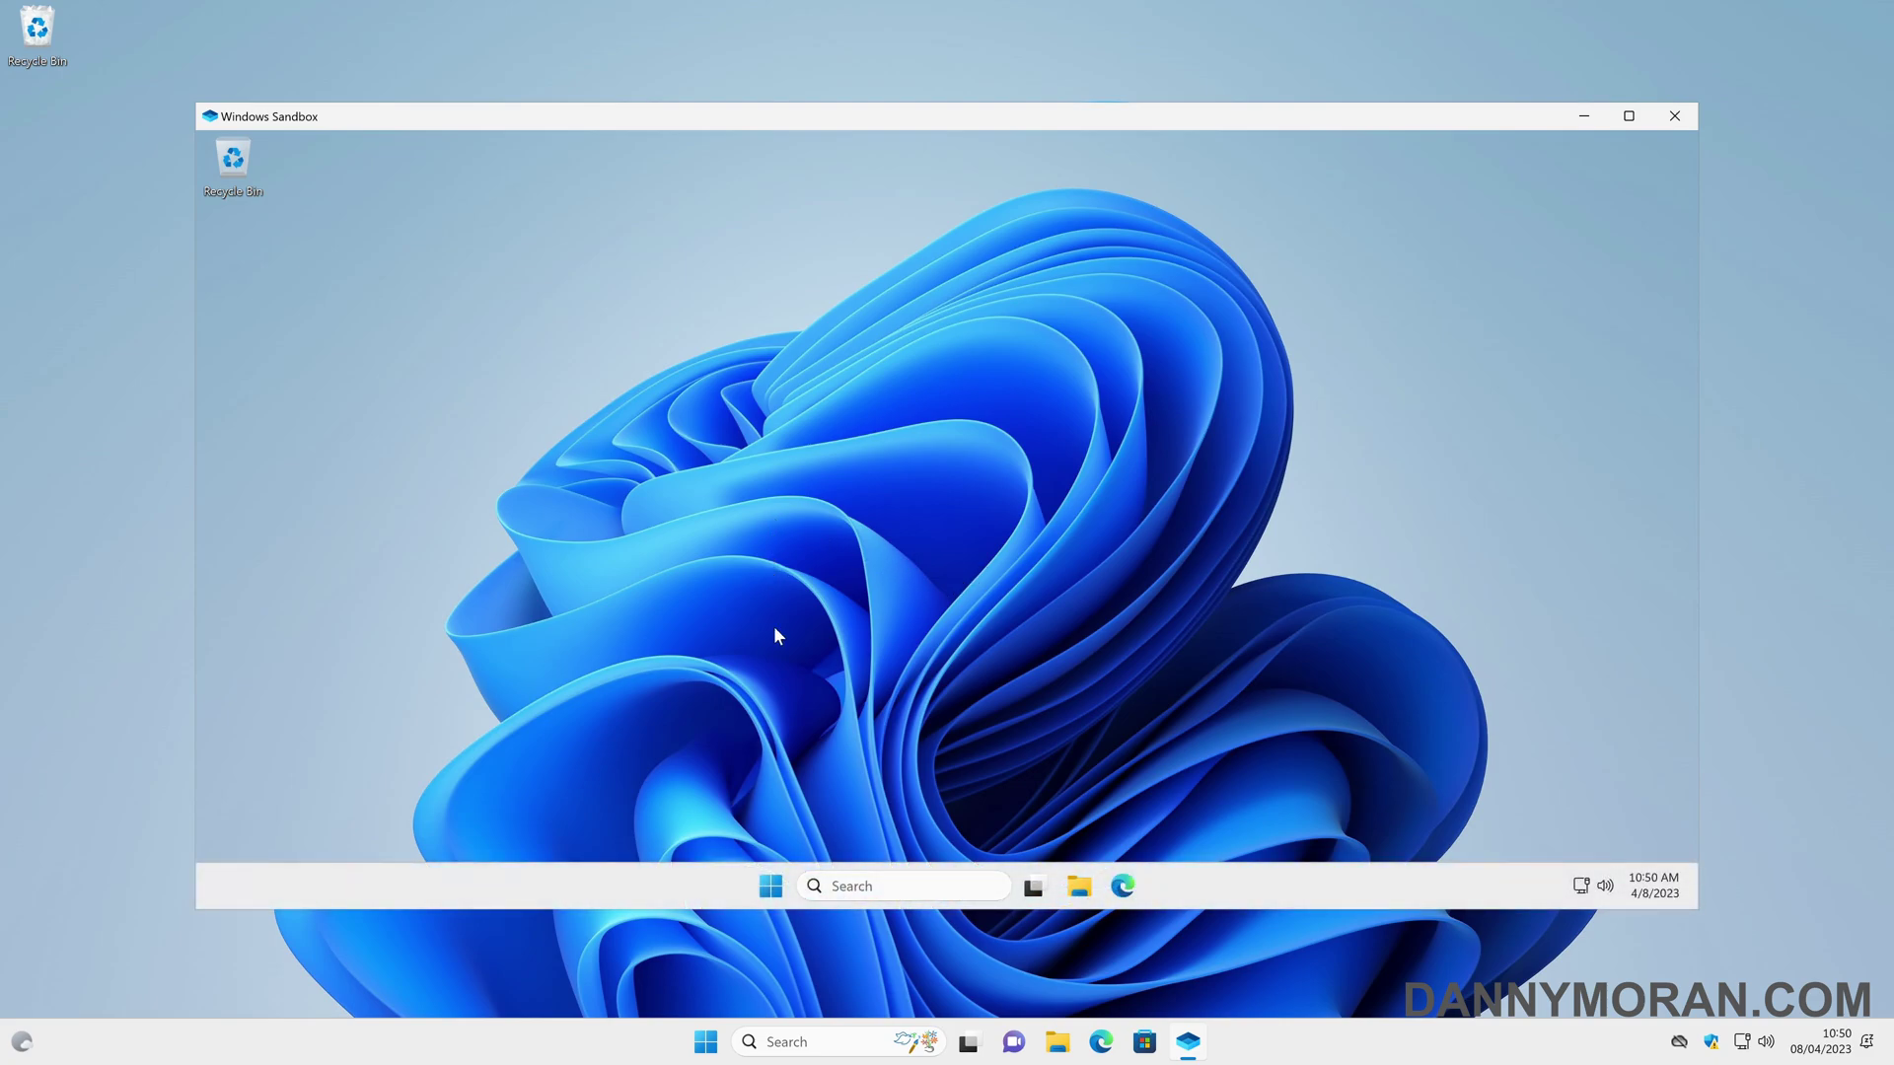
pyautogui.click(770, 886)
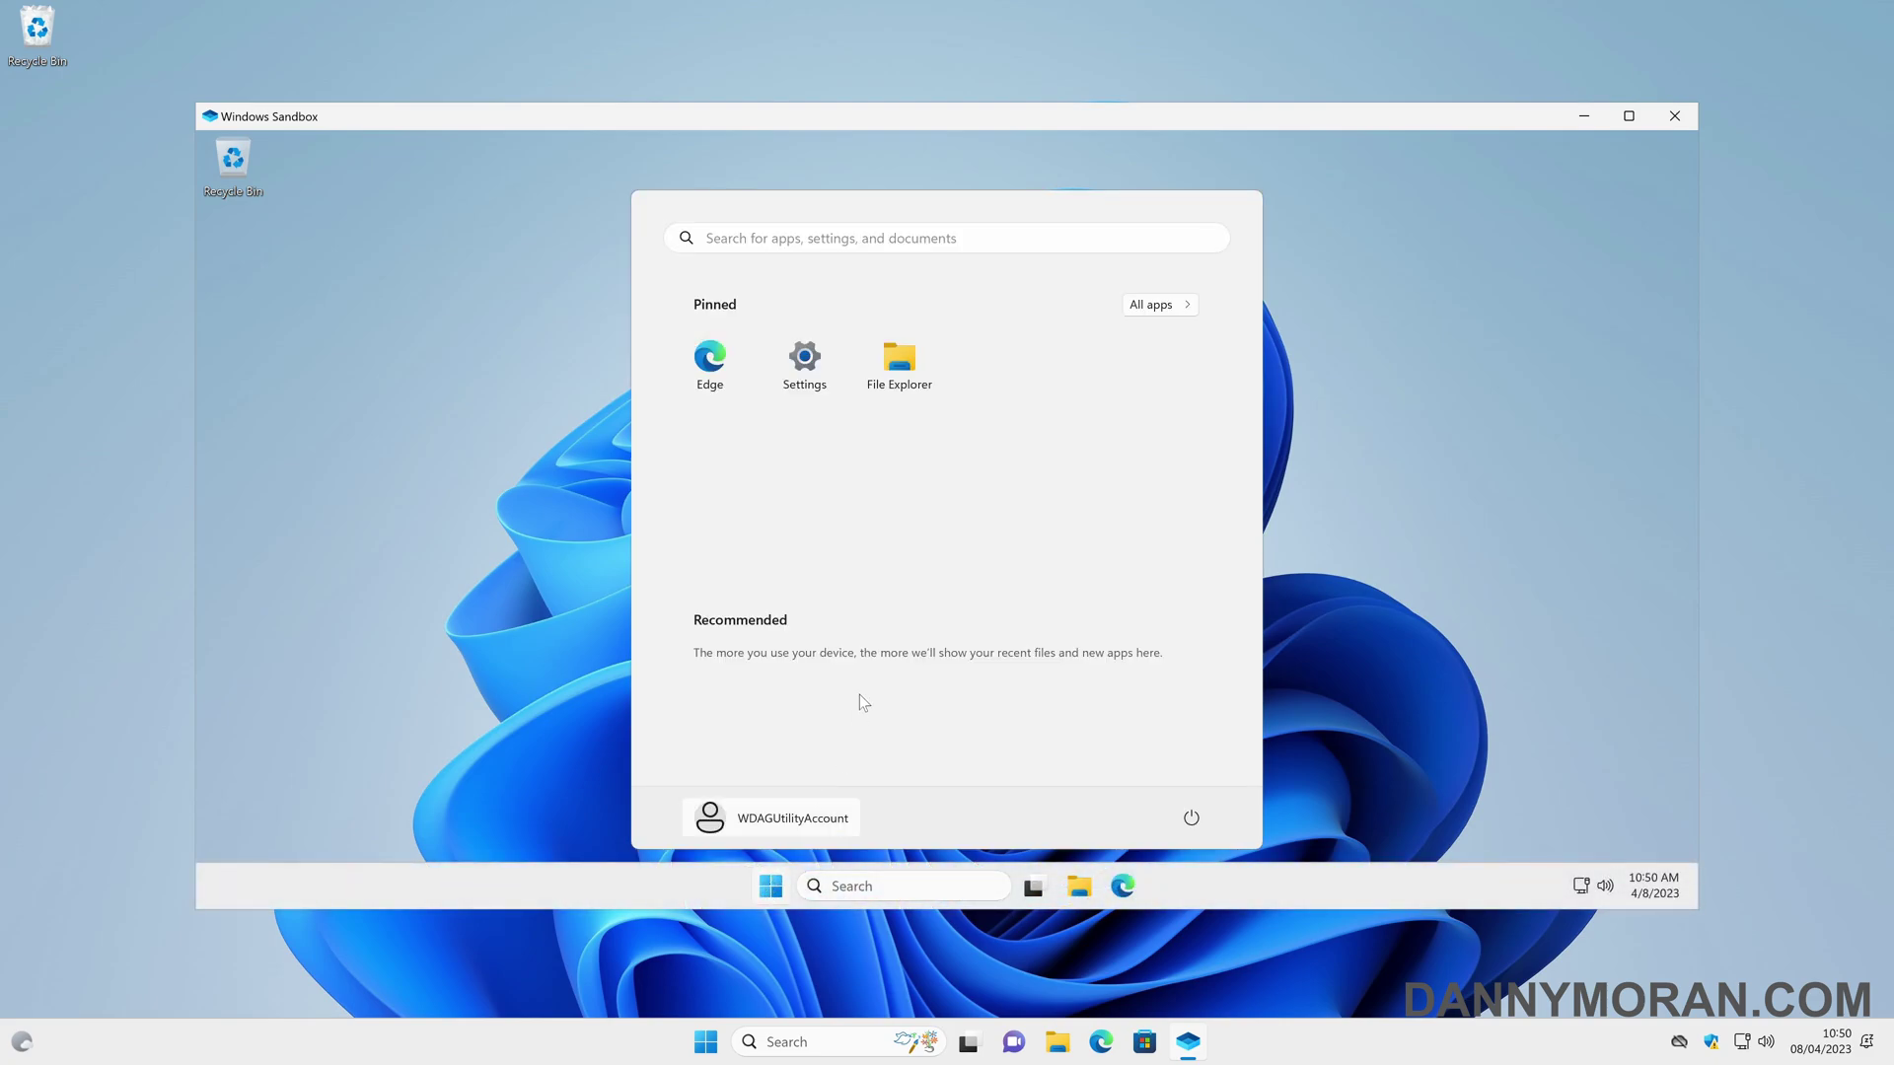
pyautogui.click(1507, 386)
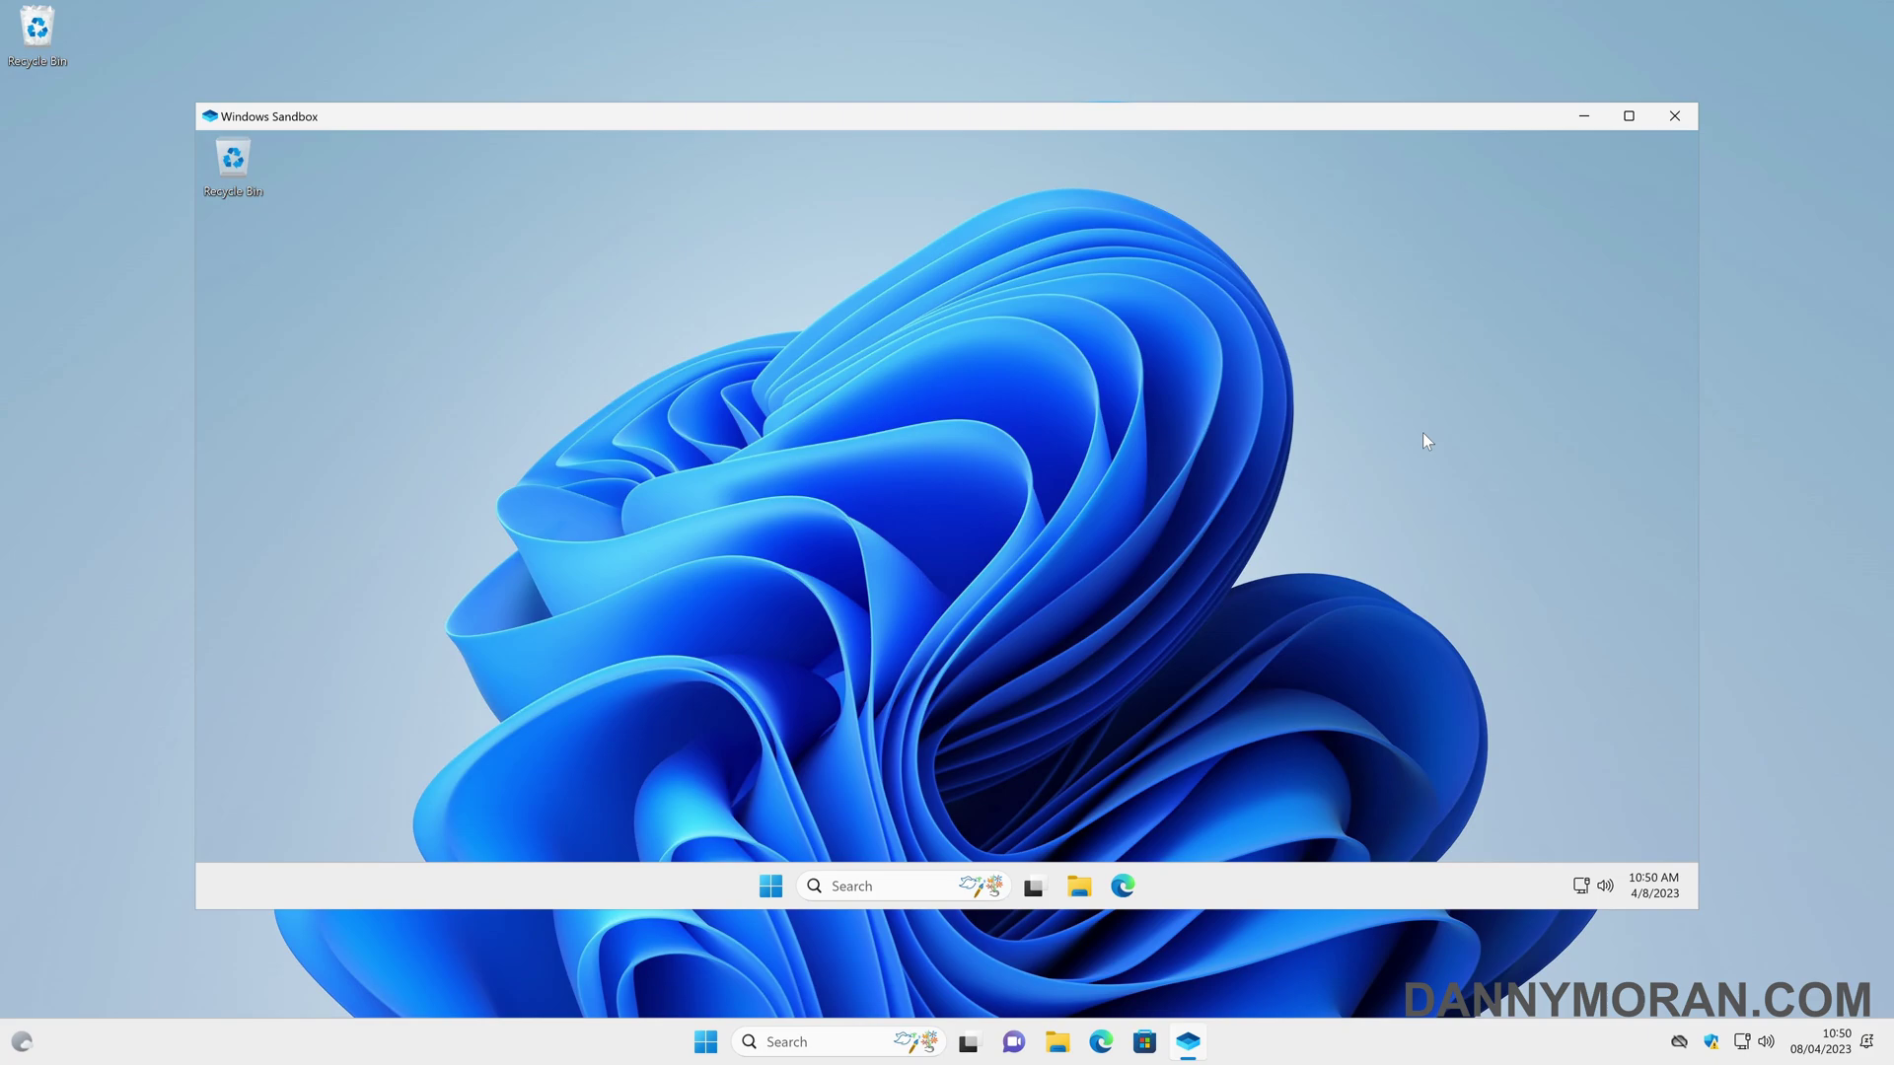